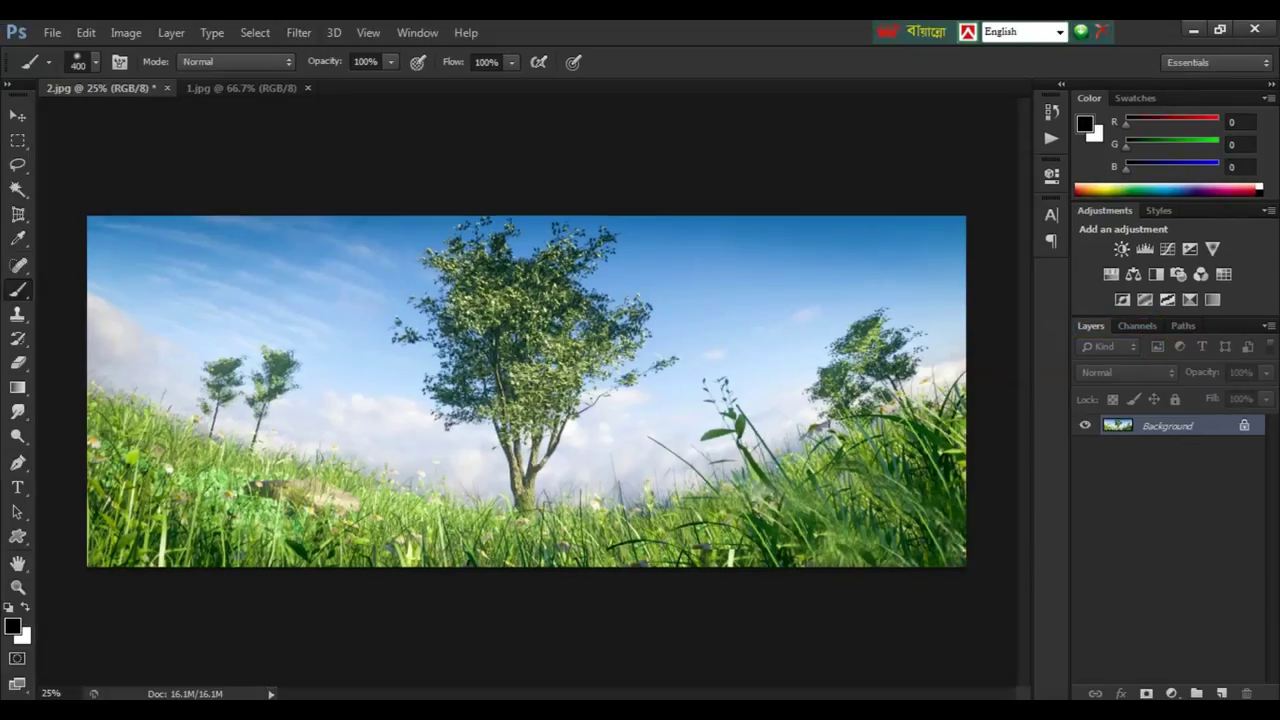
Step: Show only 2.jpg's Blue channel in the Channels panel and load it as a selection
{"action": "left_click", "coordinate": [1135, 326]}
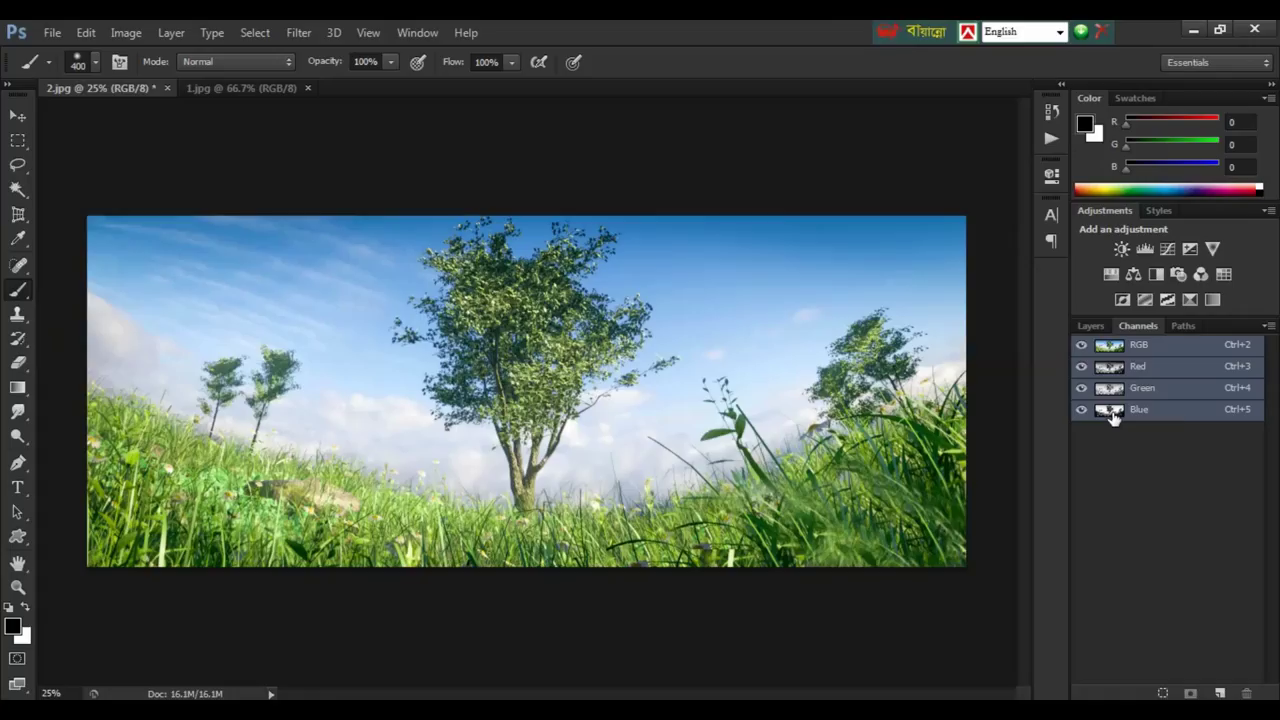
{"action": "left_click", "coordinate": [1111, 411]}
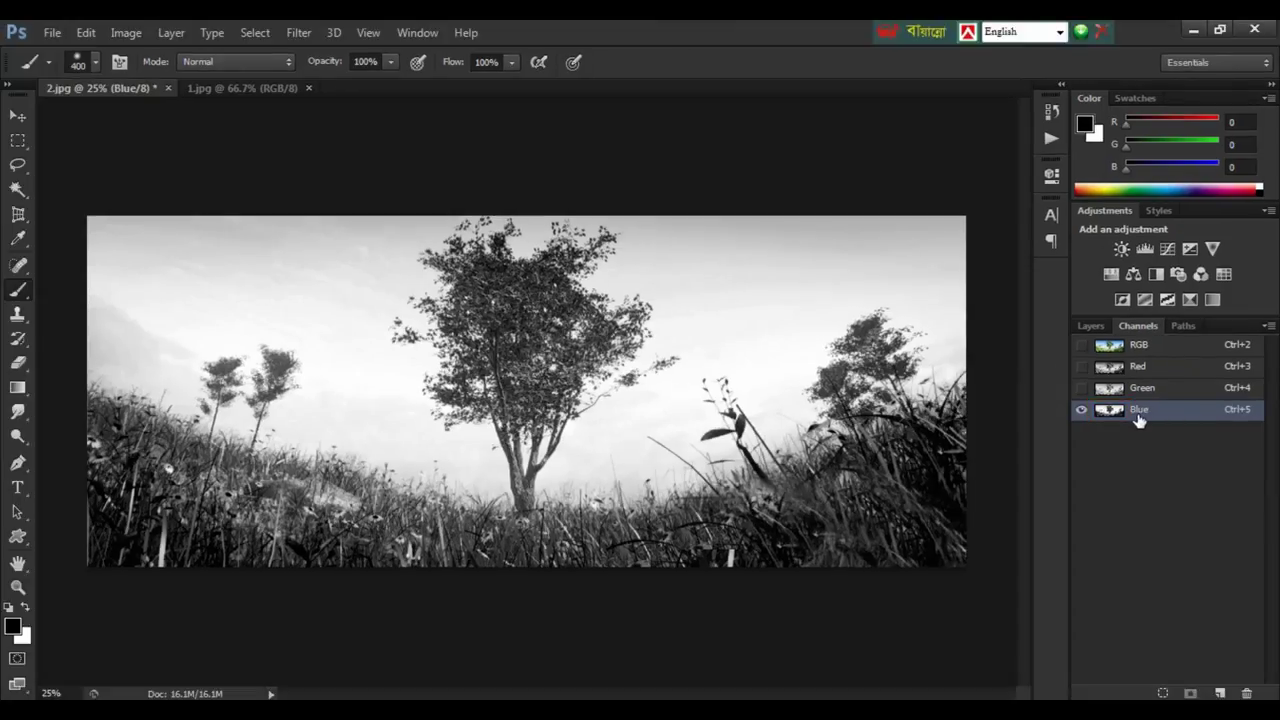
{"action": "left_click", "coordinate": [1118, 418], "text": "ctrl"}
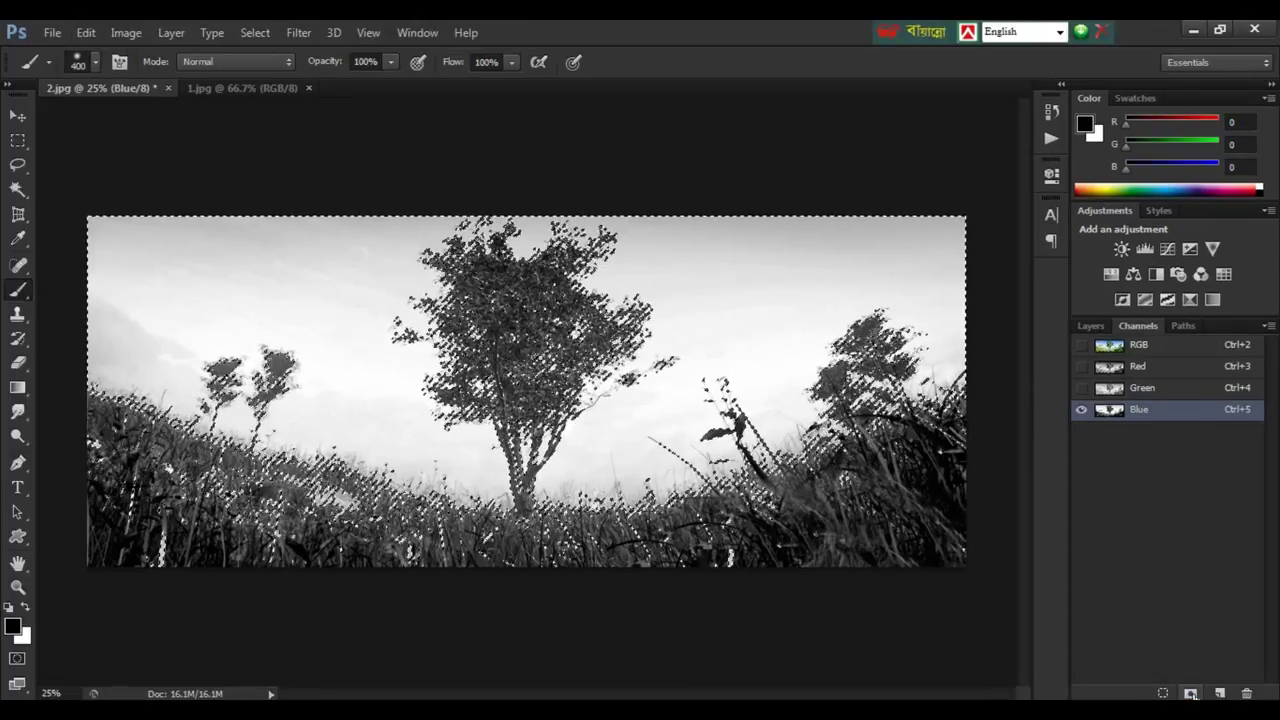
Step: Store the Blue-channel selection as an Alpha 1 channel, select Alpha 1, and deselect
{"action": "left_click", "coordinate": [1190, 693]}
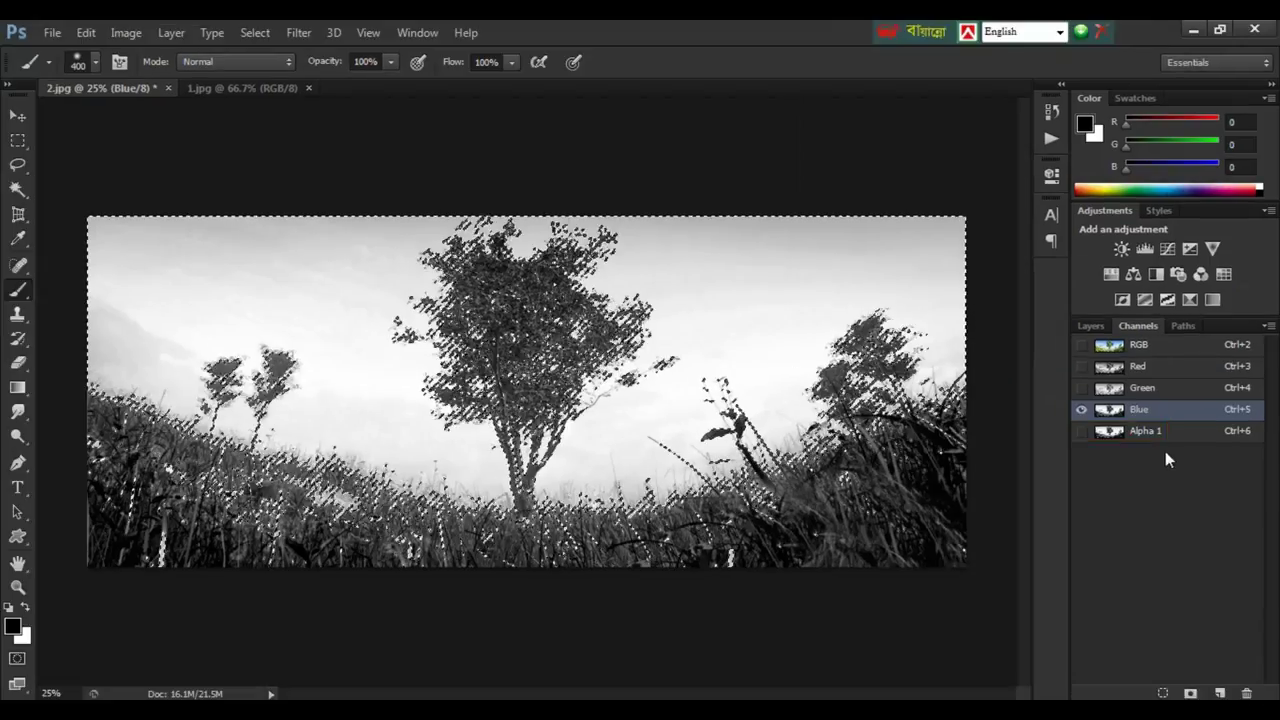
{"action": "left_click", "coordinate": [1138, 432]}
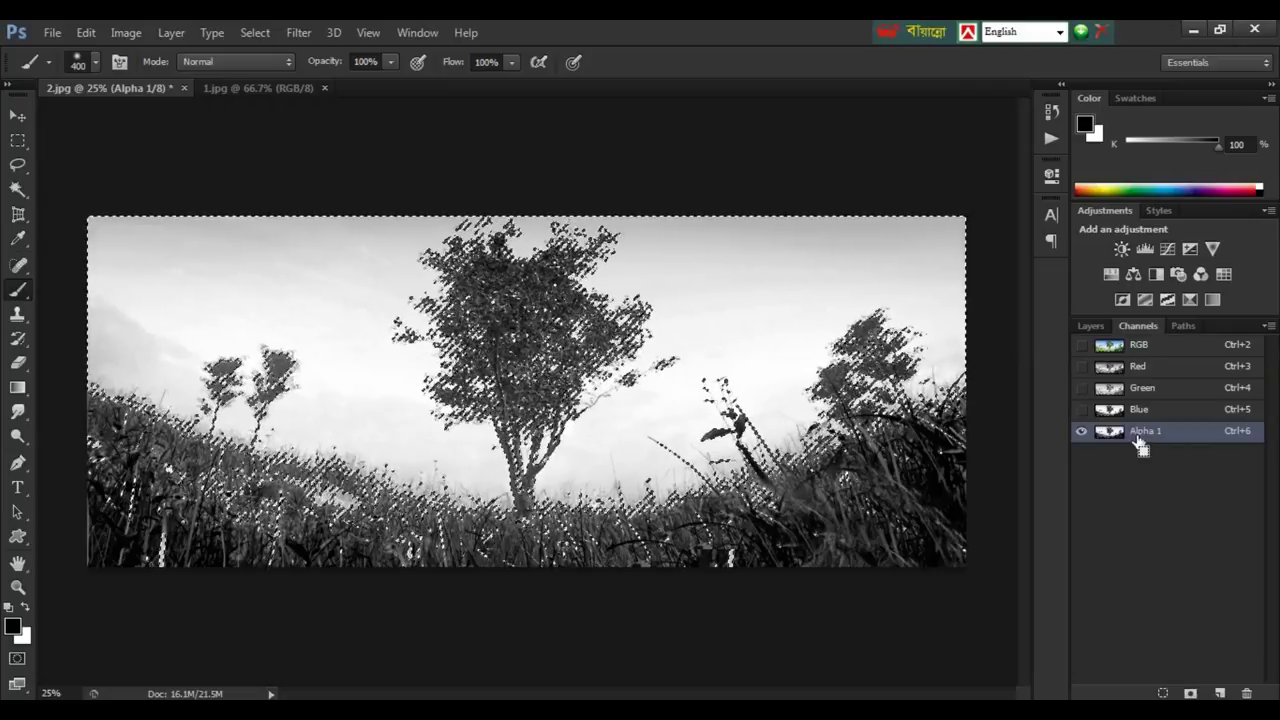
{"action": "key", "text": "ctrl+d"}
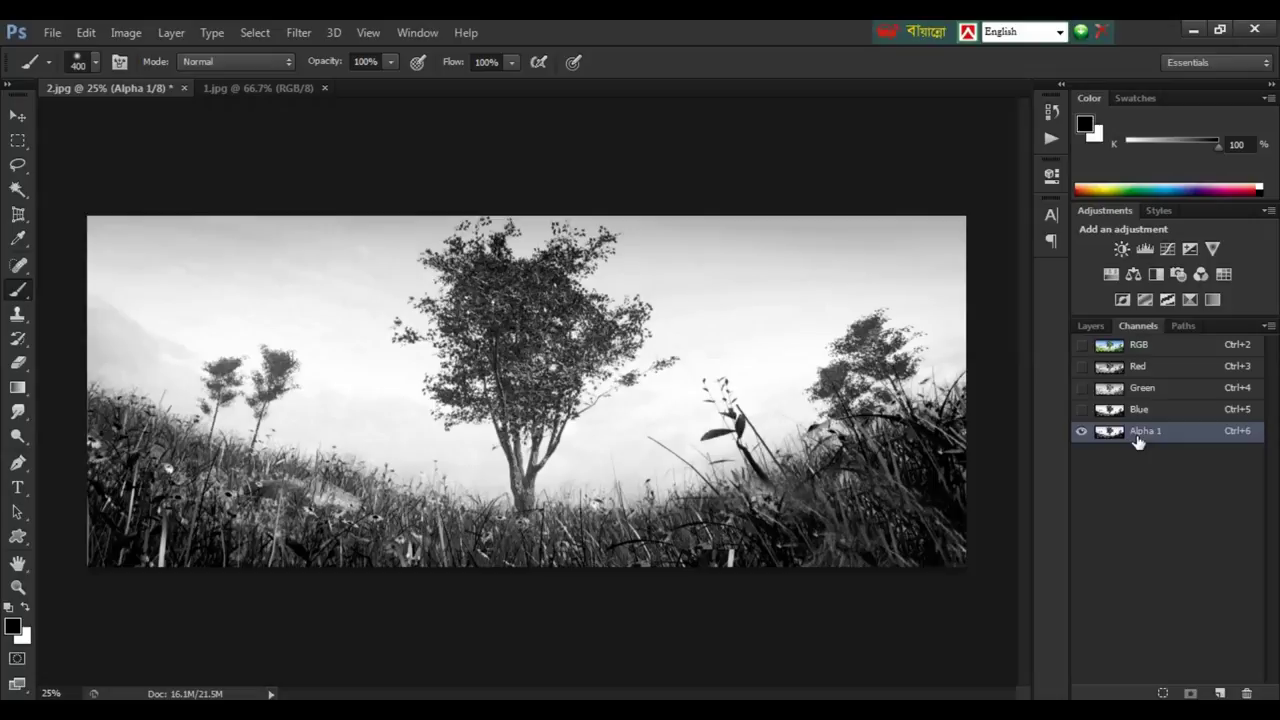
Step: Apply Levels to Alpha 1 with black input 57 and white input about 225
{"action": "left_click_drag", "start_coordinate": [1138, 442], "coordinate": [1141, 449]}
{"action": "key", "text": "ctrl+l"}
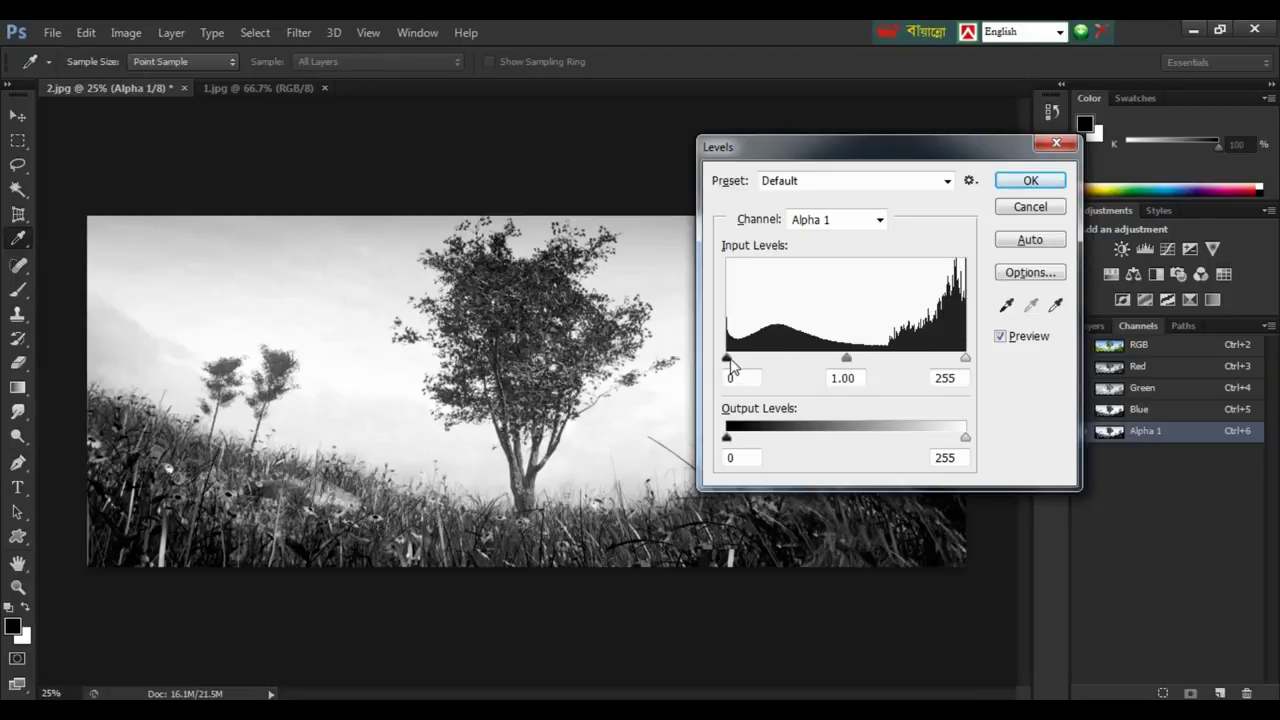
{"action": "left_click_drag", "start_coordinate": [729, 358], "coordinate": [780, 360]}
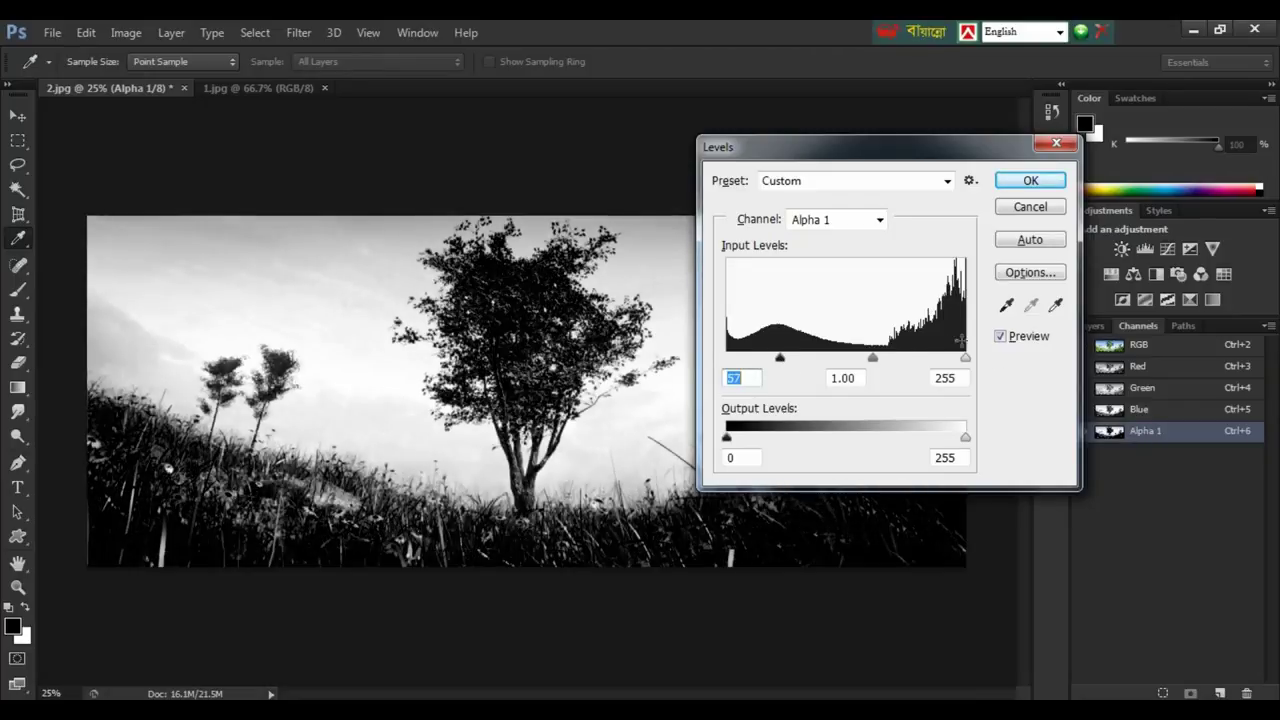
{"action": "mouse_move", "coordinate": [965, 358]}
{"action": "left_mouse_down"}
{"action": "mouse_move", "coordinate": [918, 361]}
{"action": "mouse_move", "coordinate": [939, 361]}
{"action": "left_mouse_up"}
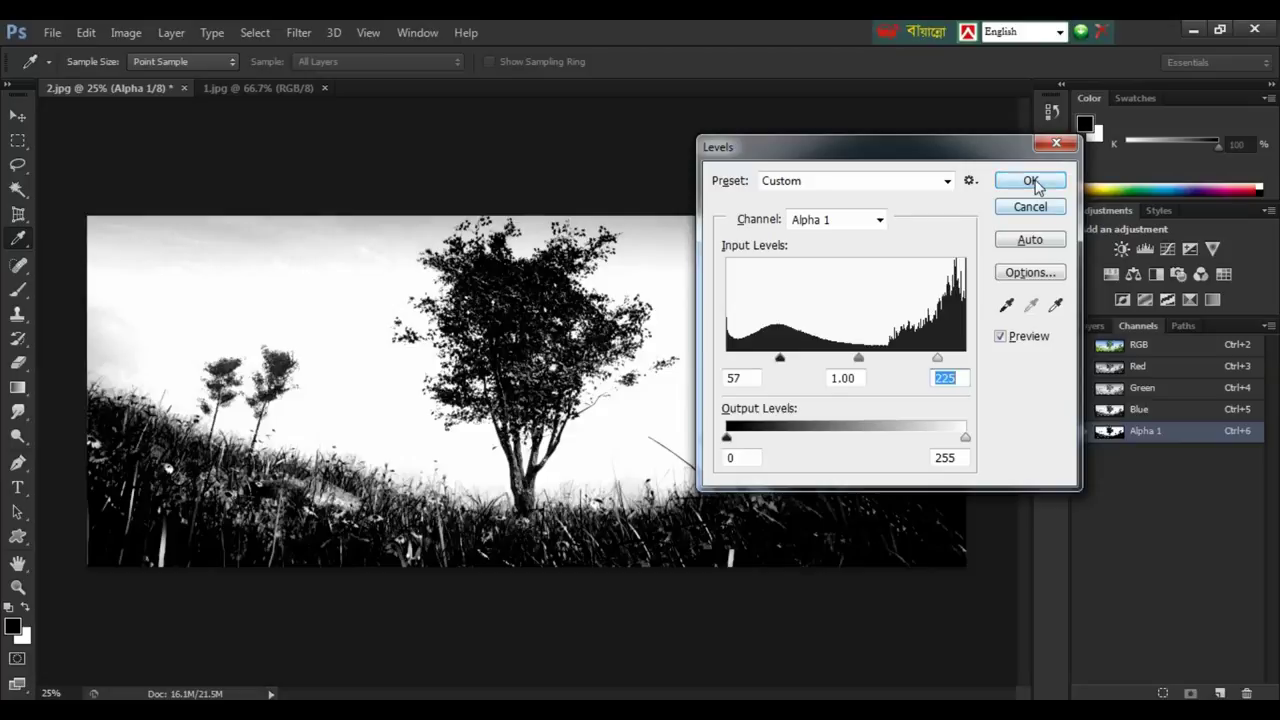
{"action": "left_click", "coordinate": [1033, 183]}
{"action": "key", "text": "b"}
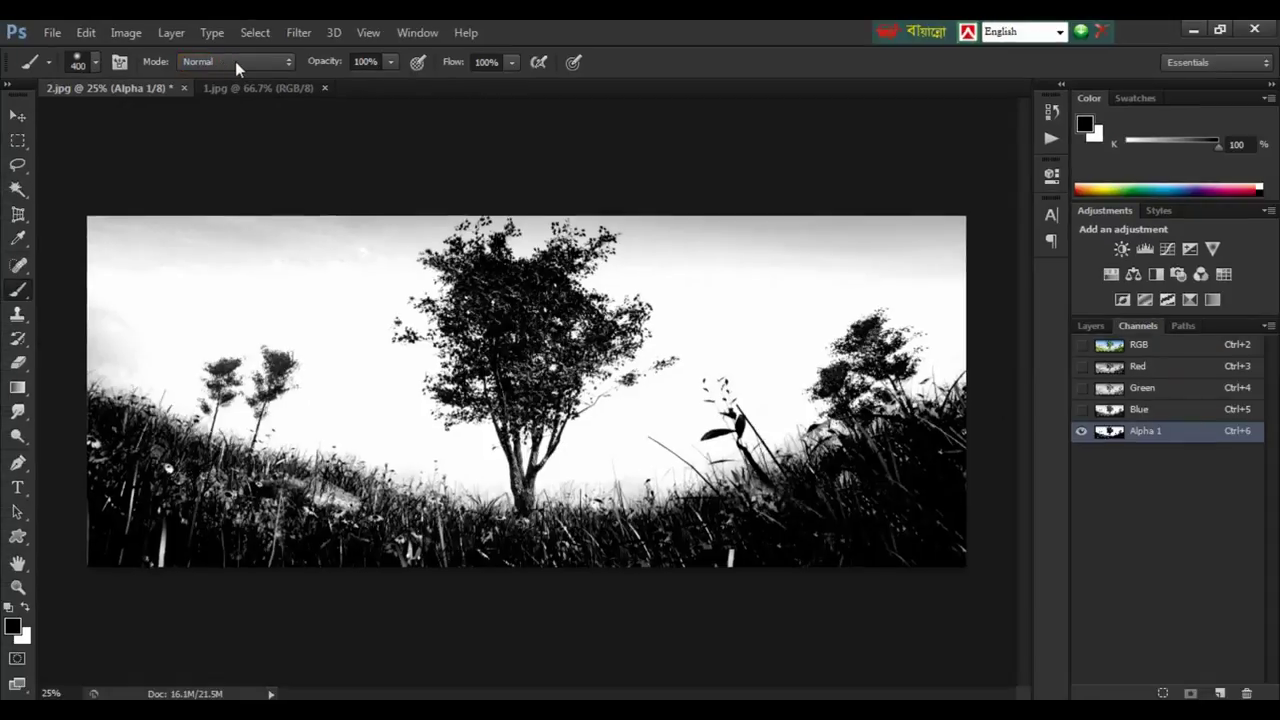
Step: Set the brush to Overlay mode with white paint and whiten Alpha 1's grey upper sky
{"action": "left_click", "coordinate": [237, 61]}
{"action": "key", "text": "x"}
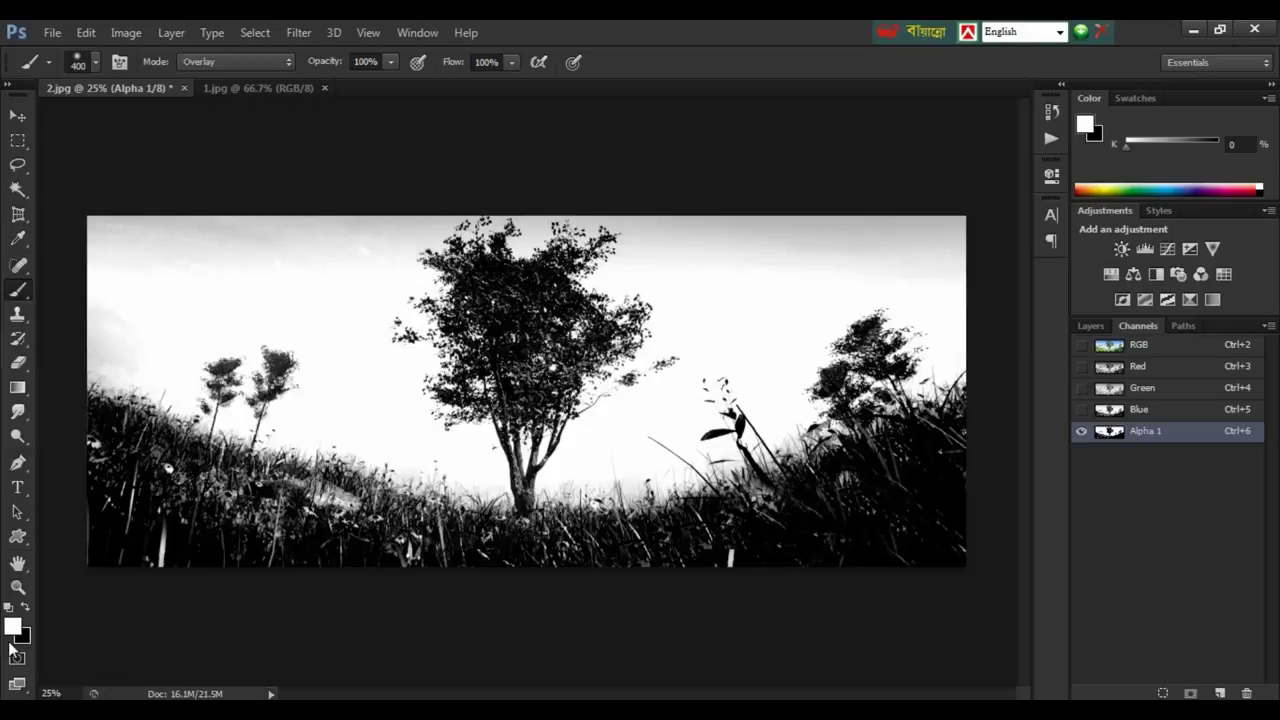
{"action": "key", "text": "x"}
{"action": "key", "text": "x"}
{"action": "key", "text": "x"}
{"action": "key", "text": "x"}
{"action": "mouse_move", "coordinate": [233, 242]}
{"action": "left_mouse_down"}
{"action": "mouse_move", "coordinate": [63, 205]}
{"action": "mouse_move", "coordinate": [250, 220]}
{"action": "mouse_move", "coordinate": [451, 177]}
{"action": "left_mouse_up"}
{"action": "mouse_move", "coordinate": [650, 189]}
{"action": "left_mouse_down"}
{"action": "mouse_move", "coordinate": [850, 235]}
{"action": "mouse_move", "coordinate": [814, 200]}
{"action": "mouse_move", "coordinate": [680, 291]}
{"action": "mouse_move", "coordinate": [701, 216]}
{"action": "left_mouse_up"}
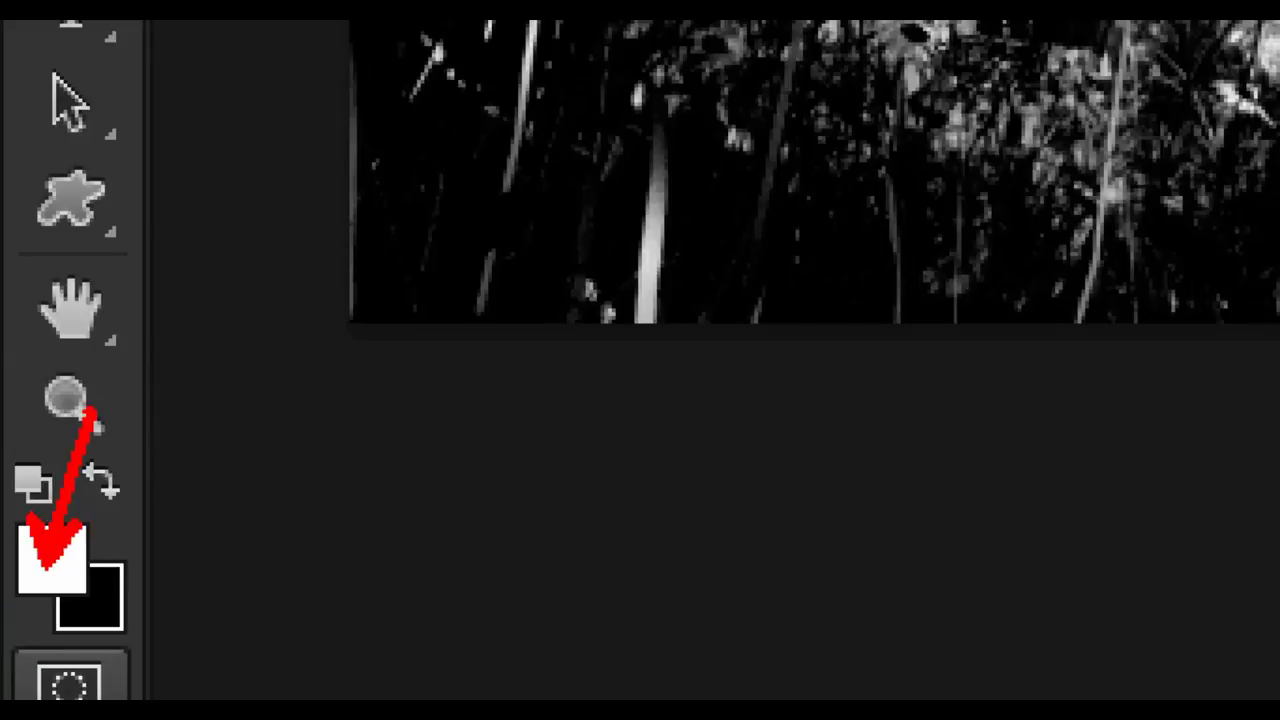
Step: Paint the grass, central tree and small left trees solid black with the Overlay brush
{"action": "key", "text": "x"}
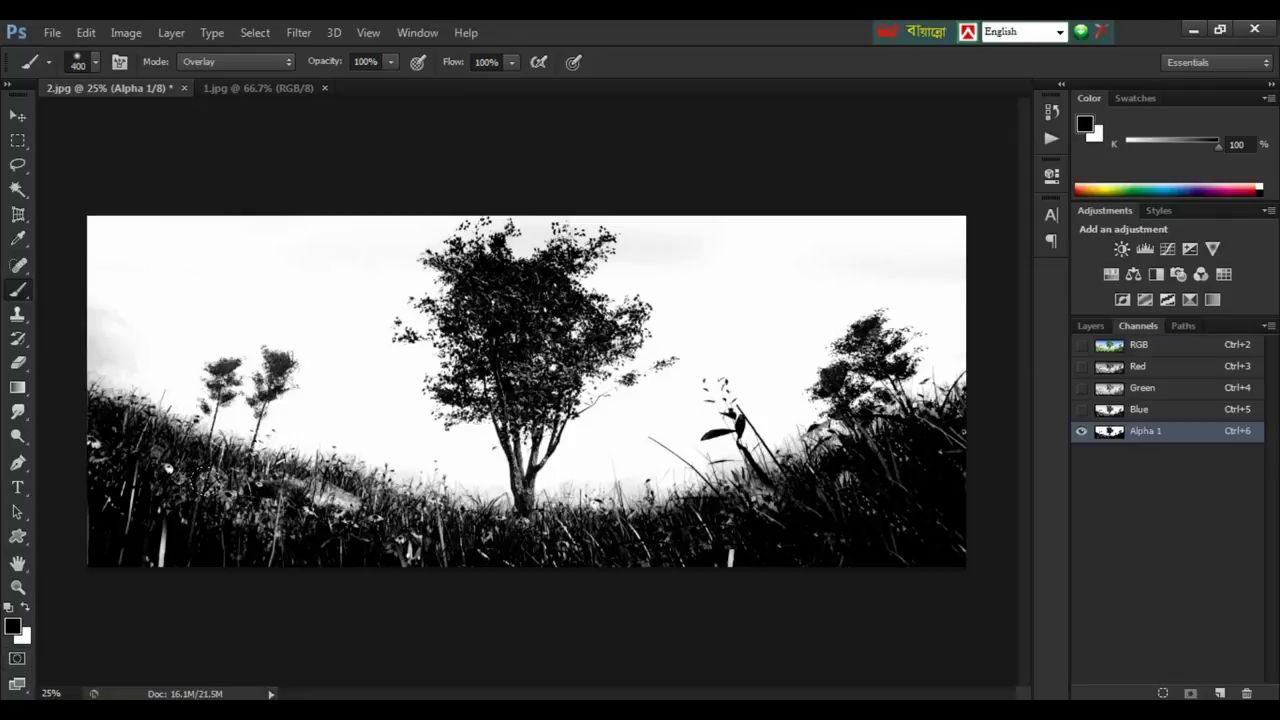
{"action": "left_click_drag", "start_coordinate": [198, 470], "coordinate": [400, 520]}
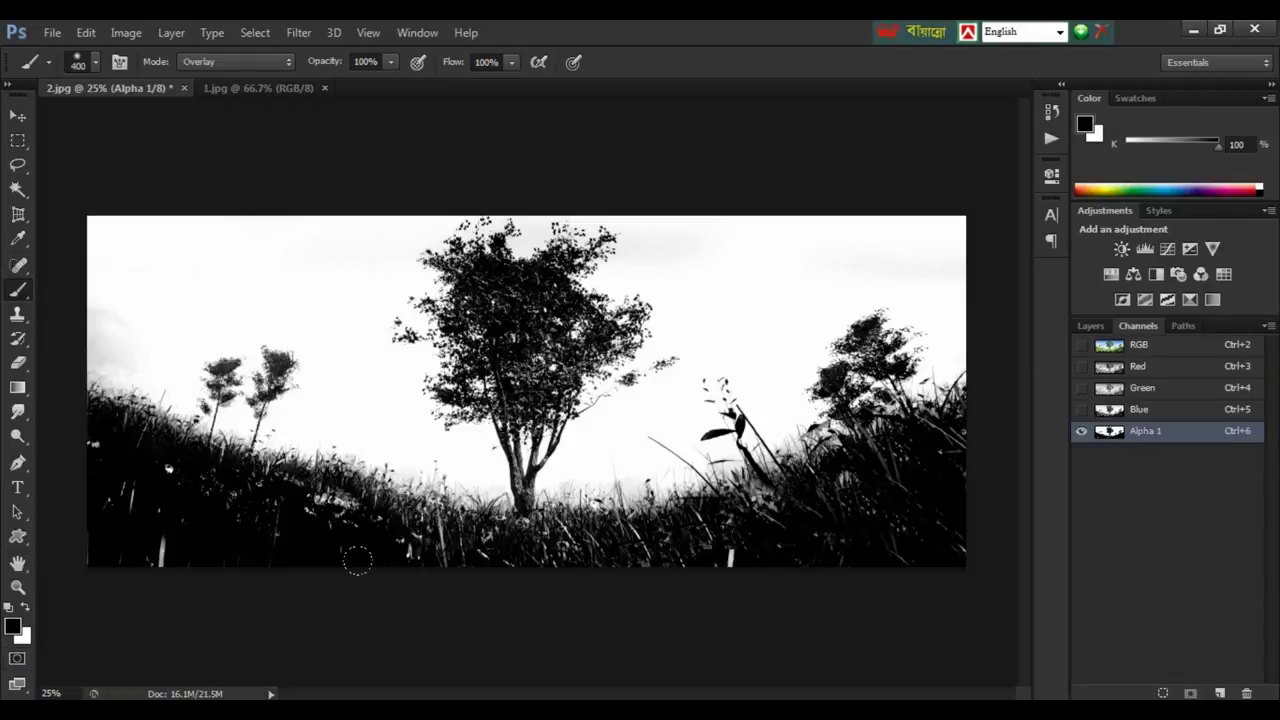
{"action": "mouse_move", "coordinate": [262, 497]}
{"action": "left_mouse_down"}
{"action": "mouse_move", "coordinate": [800, 480]}
{"action": "mouse_move", "coordinate": [607, 552]}
{"action": "mouse_move", "coordinate": [110, 430]}
{"action": "mouse_move", "coordinate": [720, 430]}
{"action": "mouse_move", "coordinate": [930, 380]}
{"action": "left_mouse_up"}
{"action": "left_click_drag", "start_coordinate": [487, 202], "coordinate": [442, 422]}
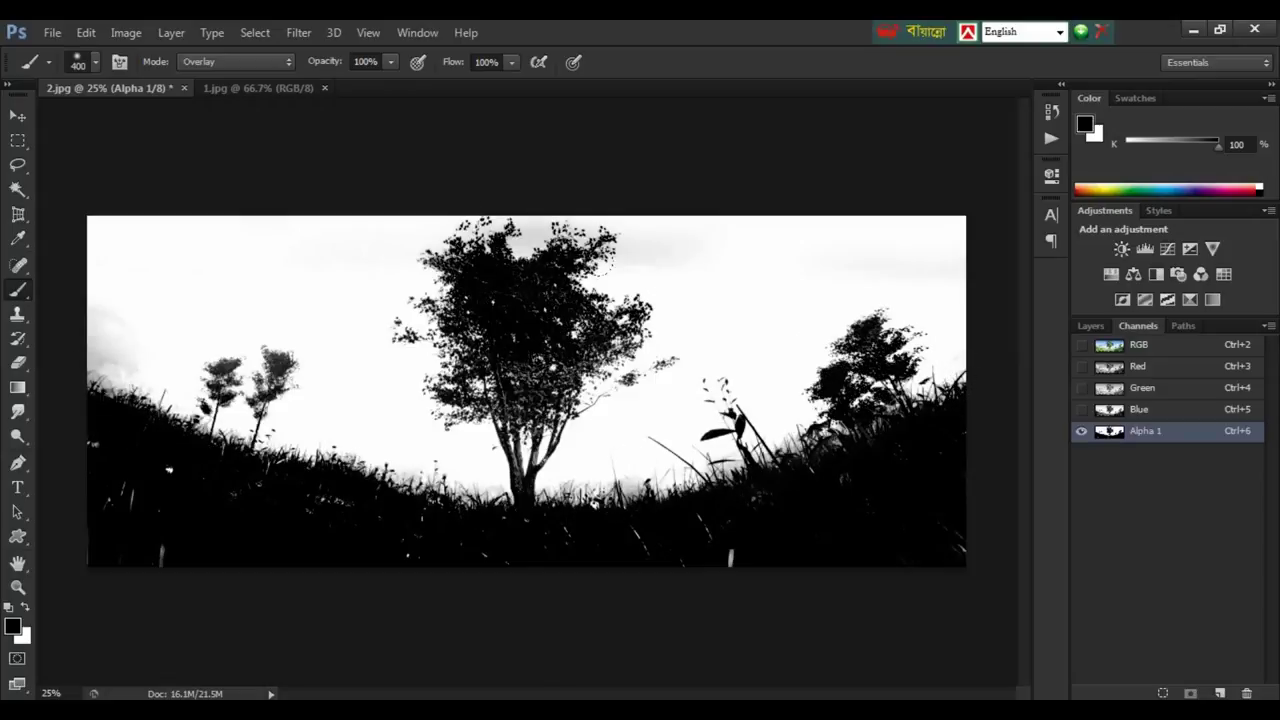
{"action": "left_click_drag", "start_coordinate": [480, 310], "coordinate": [440, 420]}
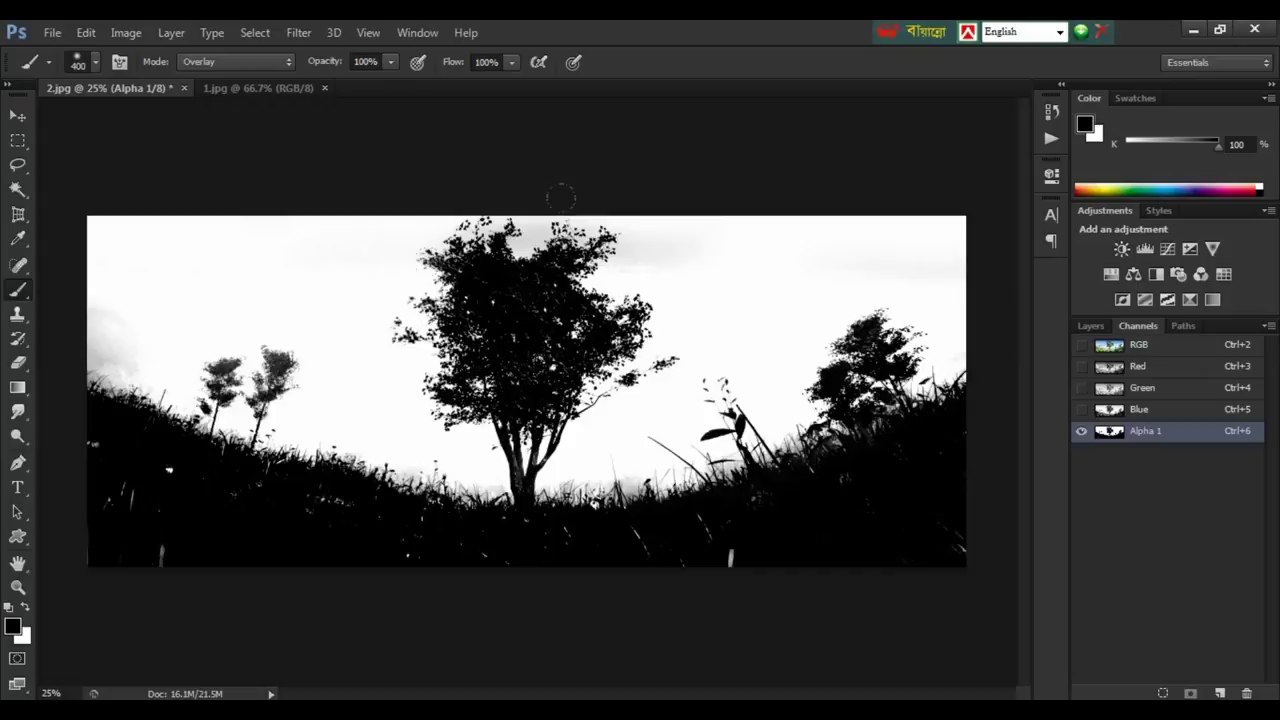
{"action": "left_click_drag", "start_coordinate": [550, 200], "coordinate": [430, 300]}
{"action": "mouse_move", "coordinate": [400, 340]}
{"action": "left_mouse_down"}
{"action": "mouse_move", "coordinate": [214, 357]}
{"action": "mouse_move", "coordinate": [150, 400]}
{"action": "mouse_move", "coordinate": [190, 440]}
{"action": "left_mouse_up"}
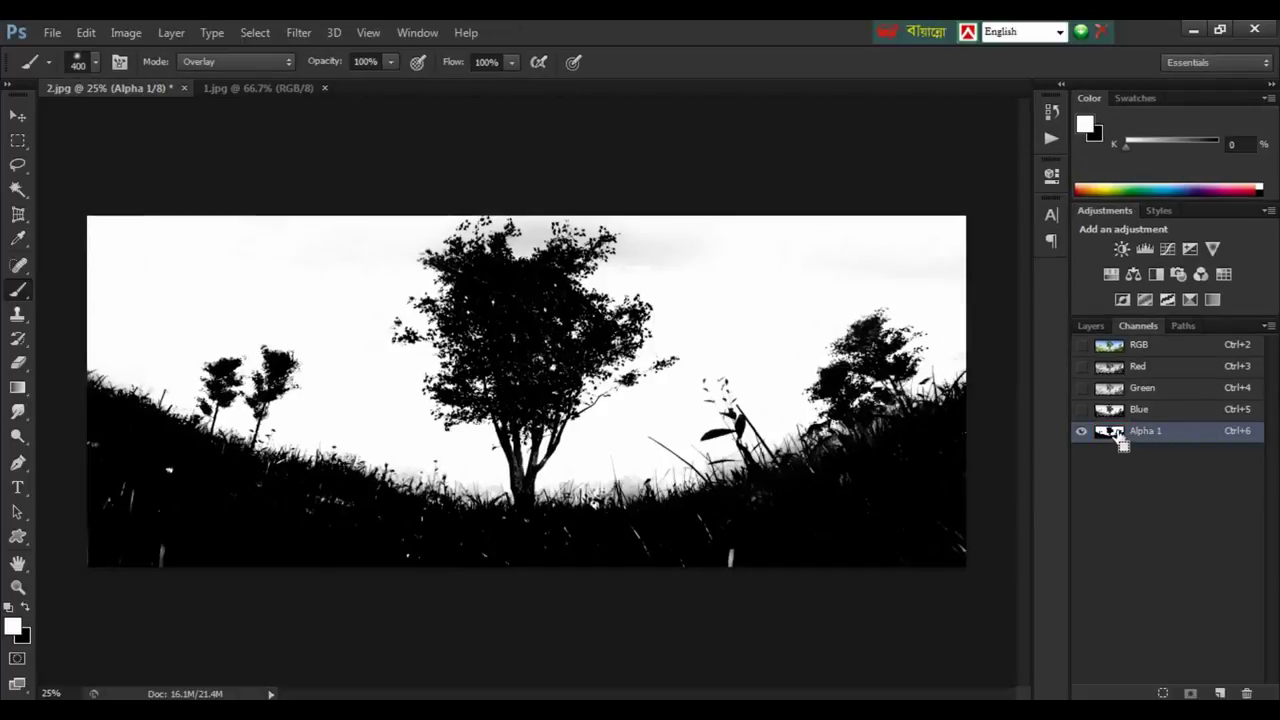
Step: Add a layer mask from the Alpha 1 selection hiding 2.jpg's sky, then show 1.jpg
{"action": "left_click", "coordinate": [1110, 432], "text": "ctrl"}
{"action": "left_click", "coordinate": [1119, 440], "text": "ctrl"}
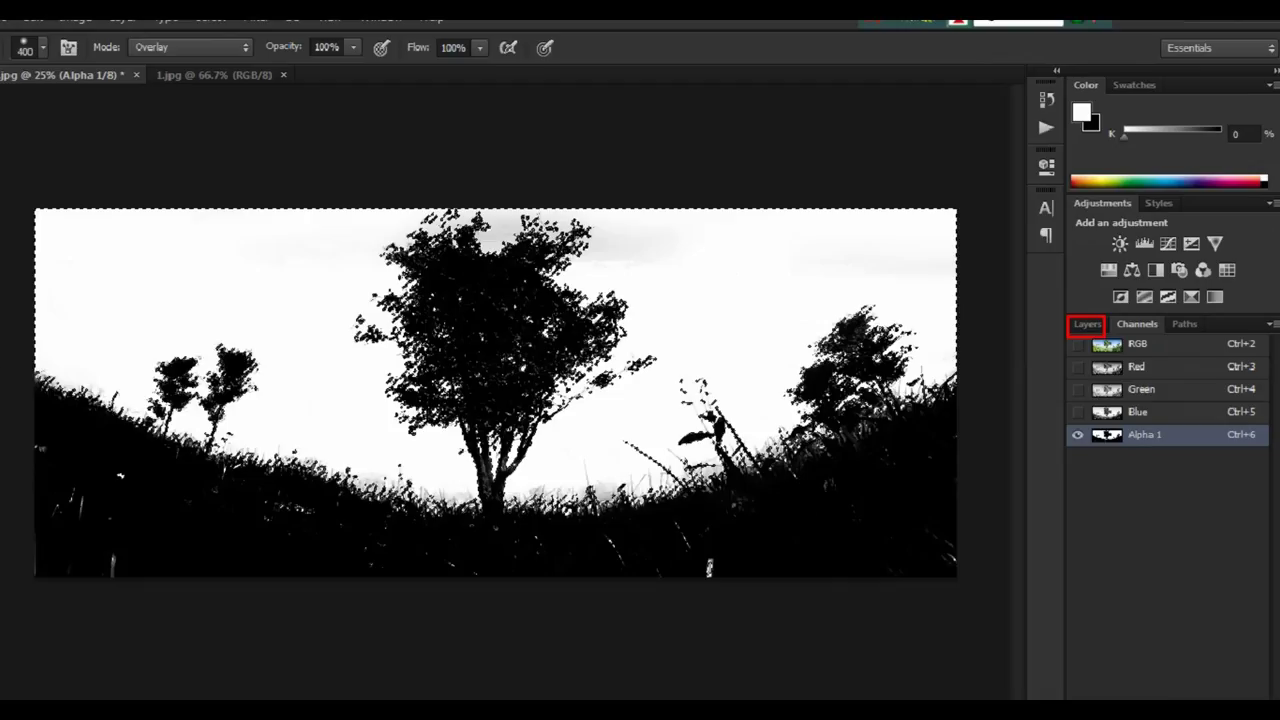
{"action": "left_click", "coordinate": [1094, 328]}
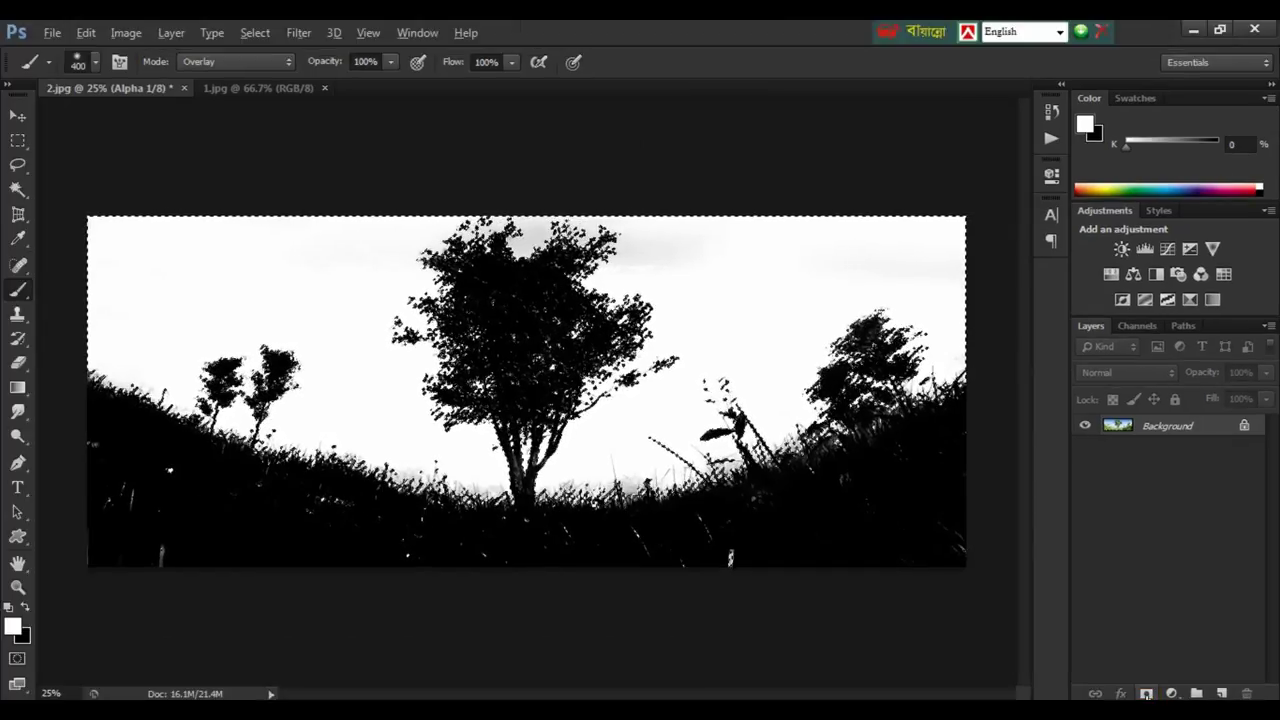
{"action": "left_click", "coordinate": [1146, 693]}
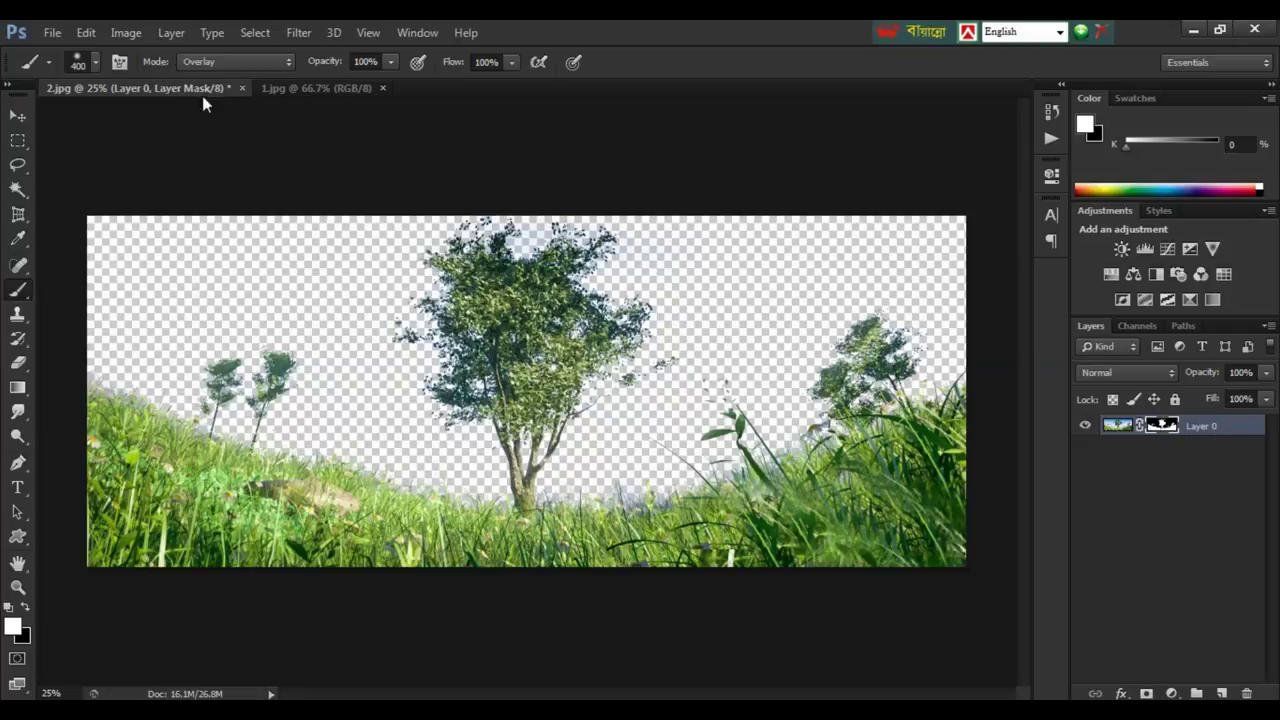
{"action": "left_click", "coordinate": [296, 88]}
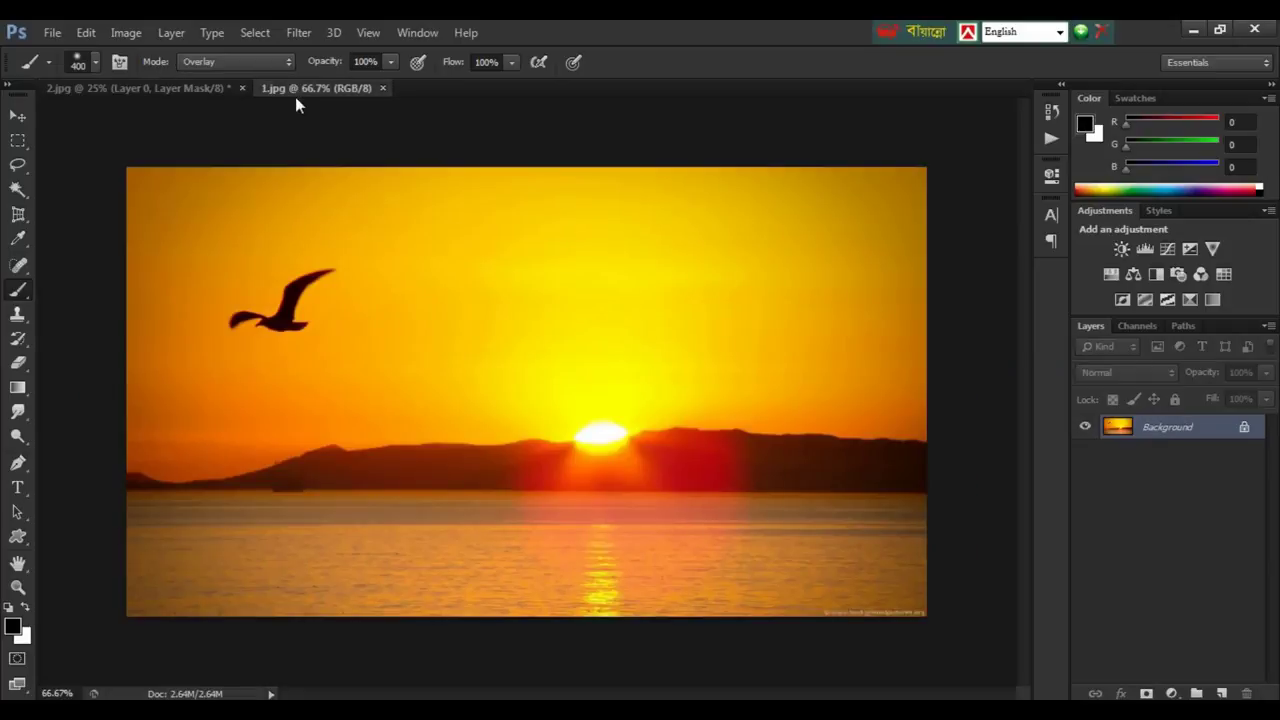
Step: Drag the 1.jpg sunset into 2.jpg as Layer 1 with the Move tool
{"action": "left_click", "coordinate": [10, 112]}
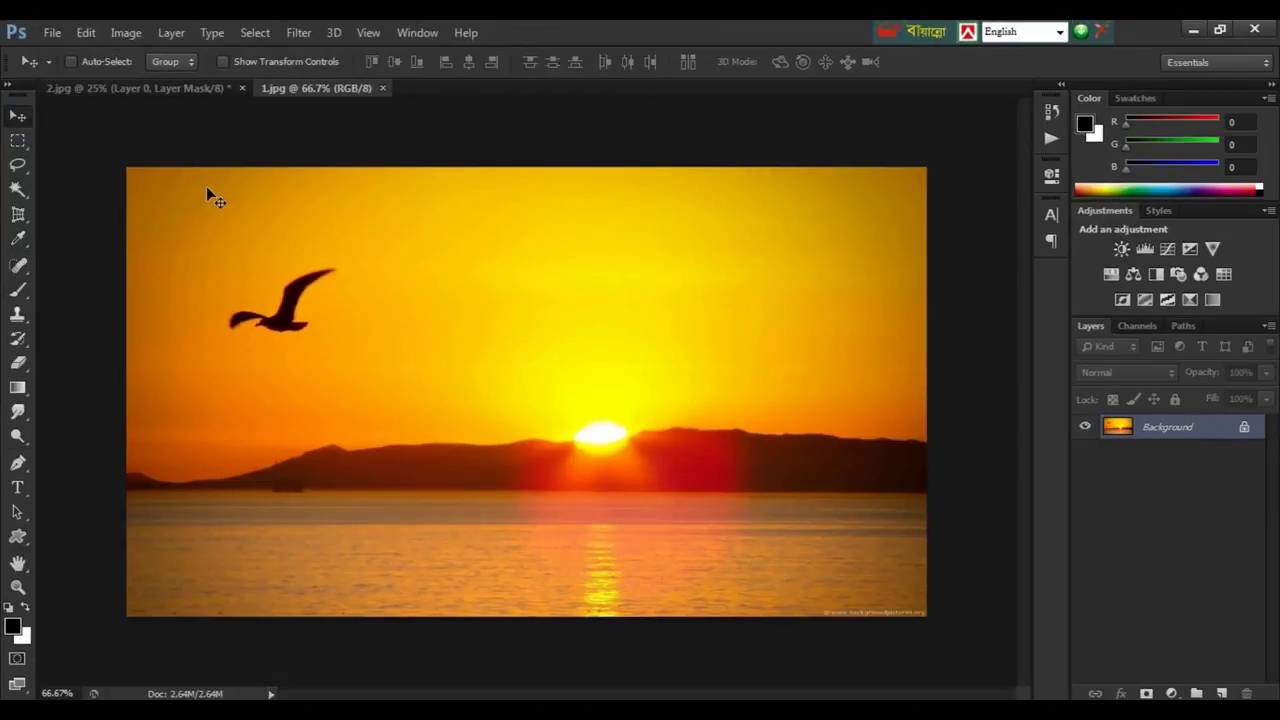
{"action": "mouse_move", "coordinate": [210, 187]}
{"action": "left_mouse_down"}
{"action": "mouse_move", "coordinate": [145, 92]}
{"action": "mouse_move", "coordinate": [255, 250]}
{"action": "mouse_move", "coordinate": [170, 252]}
{"action": "left_mouse_up"}
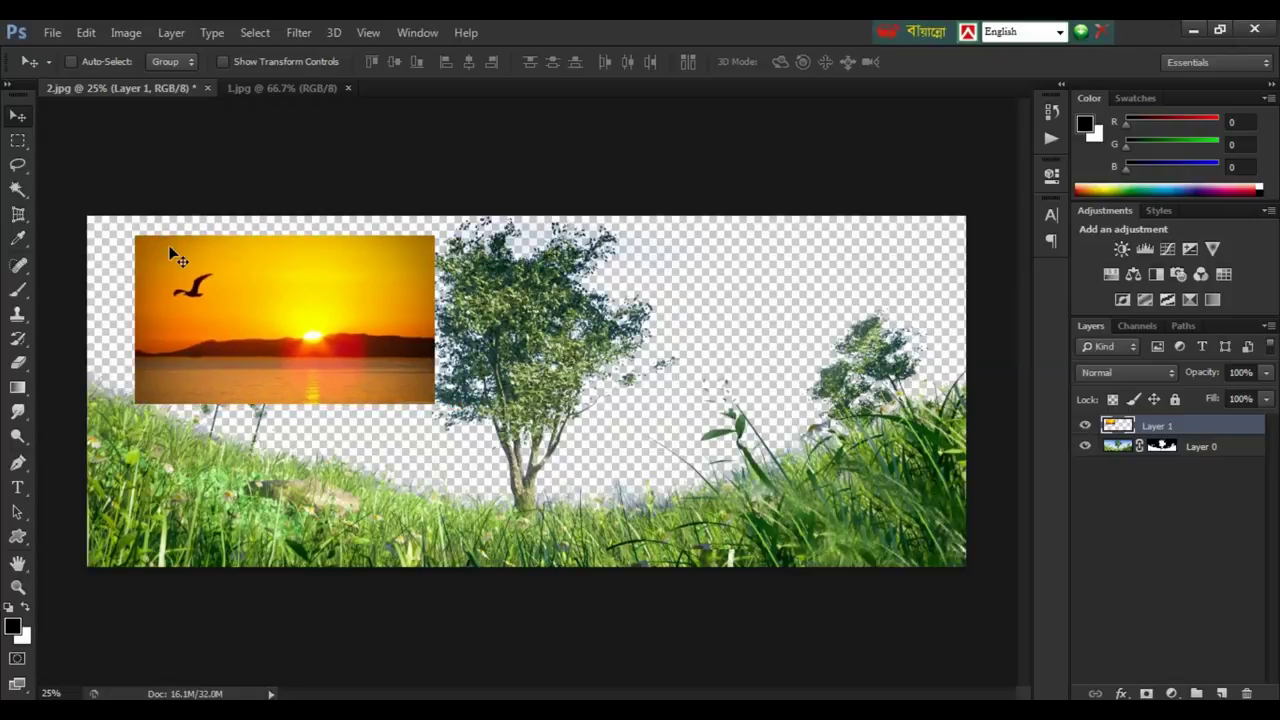
{"action": "key", "text": "ctrl+minus"}
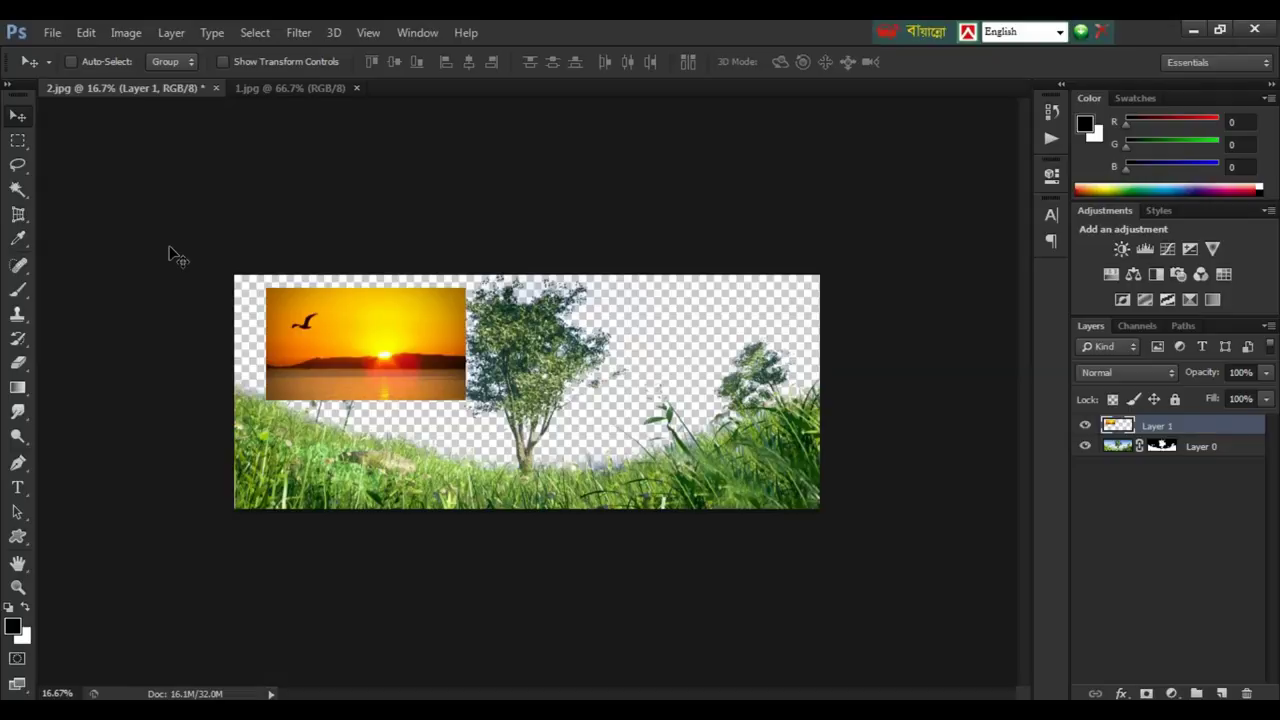
Step: Free-transform the sunset to 292.97% width and 208.33% height, covering the whole canvas
{"action": "key", "text": "ctrl+t"}
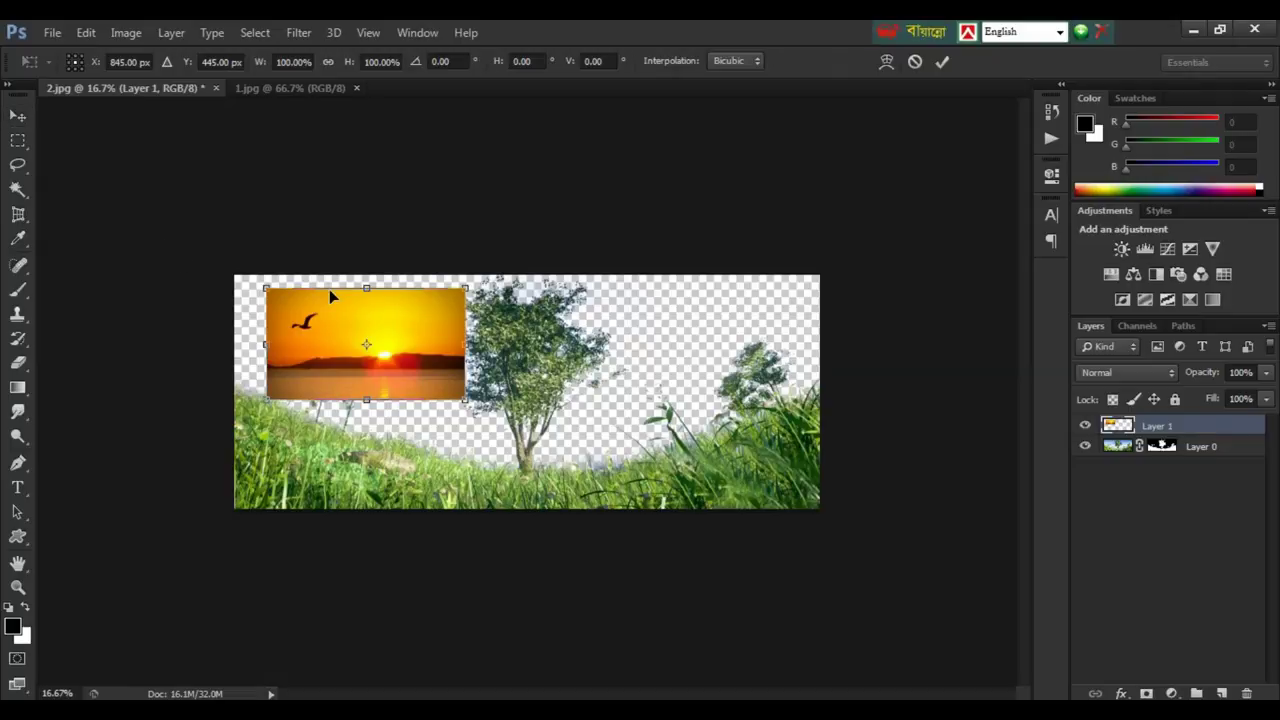
{"action": "left_click_drag", "start_coordinate": [326, 303], "coordinate": [293, 290]}
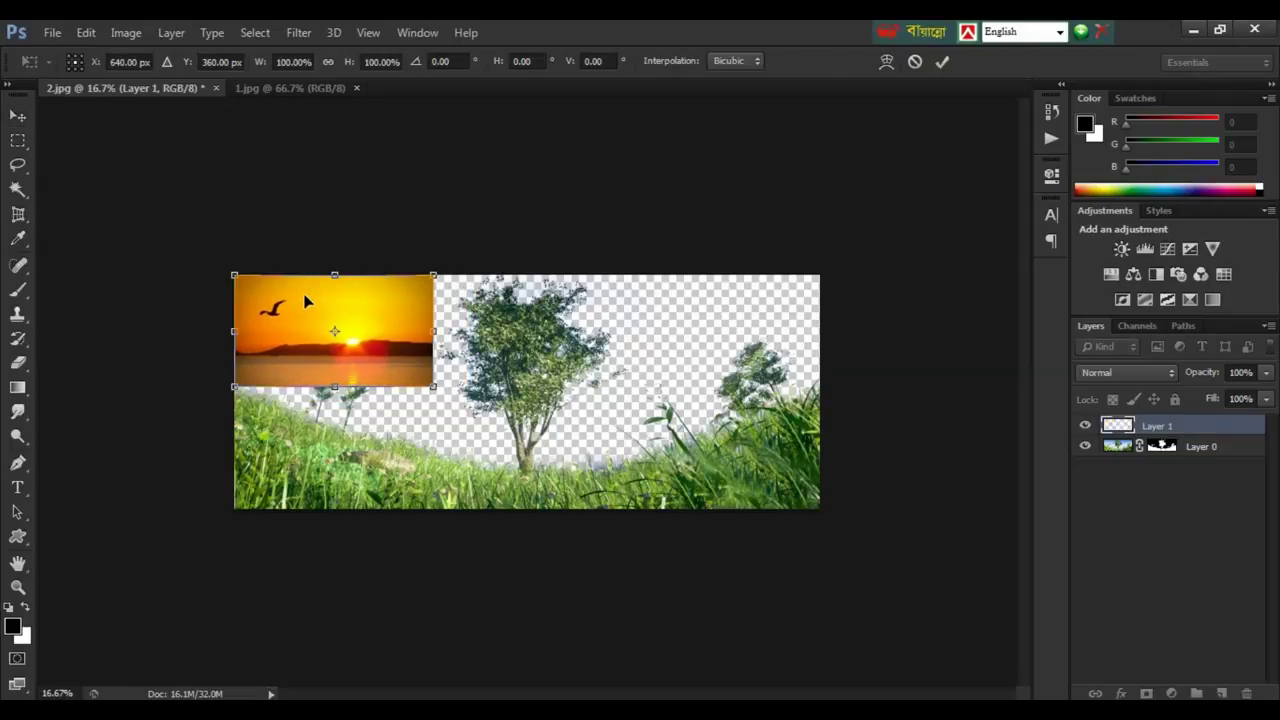
{"action": "mouse_move", "coordinate": [435, 387]}
{"action": "left_mouse_down"}
{"action": "mouse_move", "coordinate": [763, 505]}
{"action": "mouse_move", "coordinate": [820, 510]}
{"action": "left_mouse_up"}
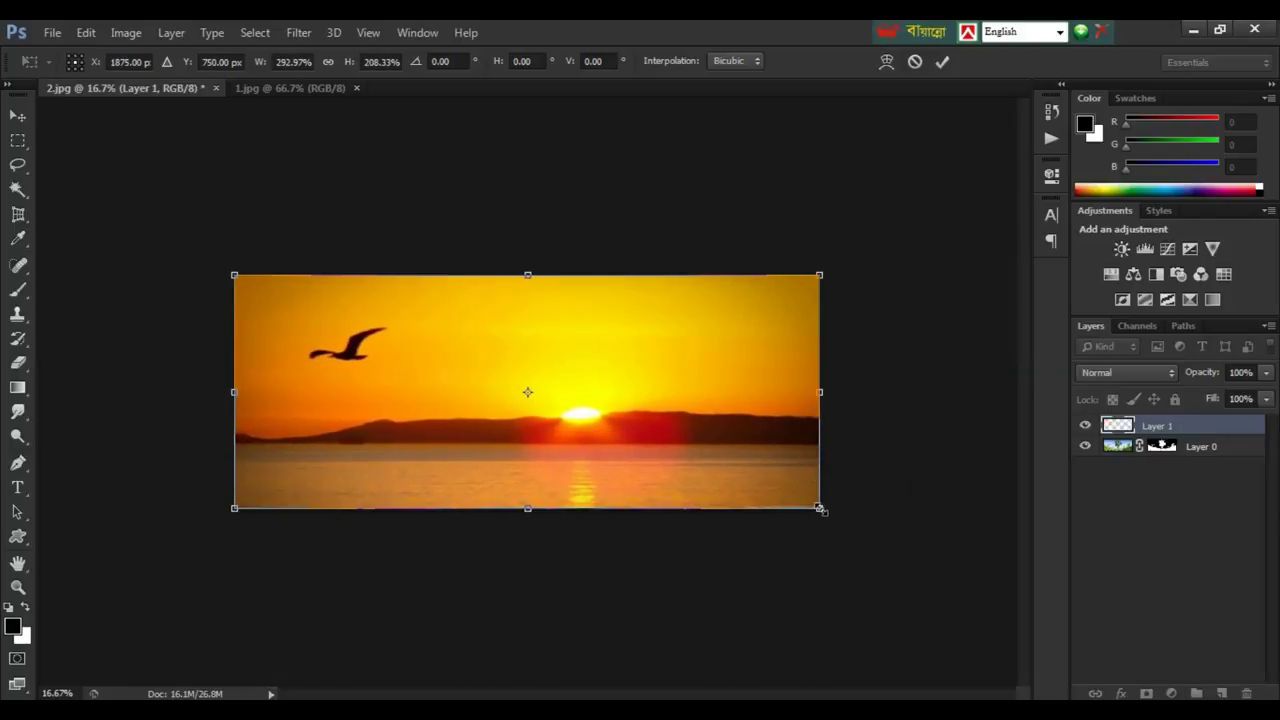
{"action": "key", "text": "Return"}
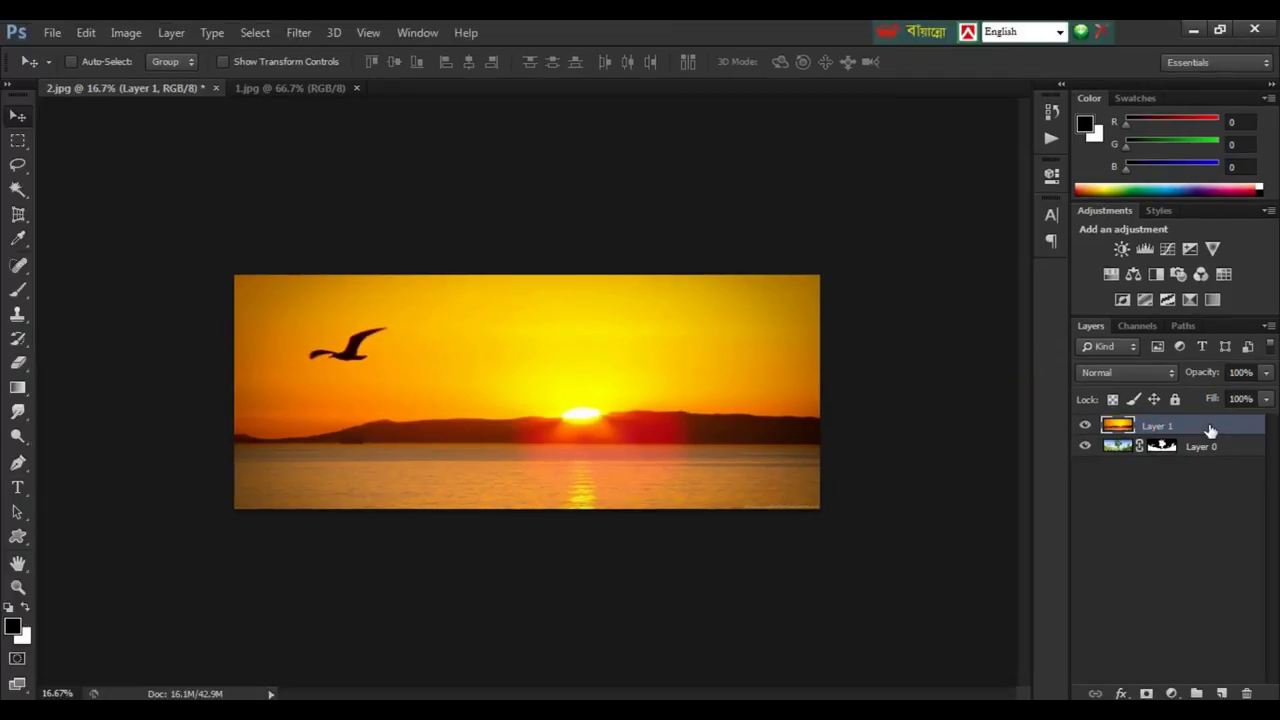
Step: Move sunset Layer 1 below the masked Layer 0 and select Layer 0
{"action": "left_click_drag", "start_coordinate": [1210, 429], "coordinate": [1209, 490]}
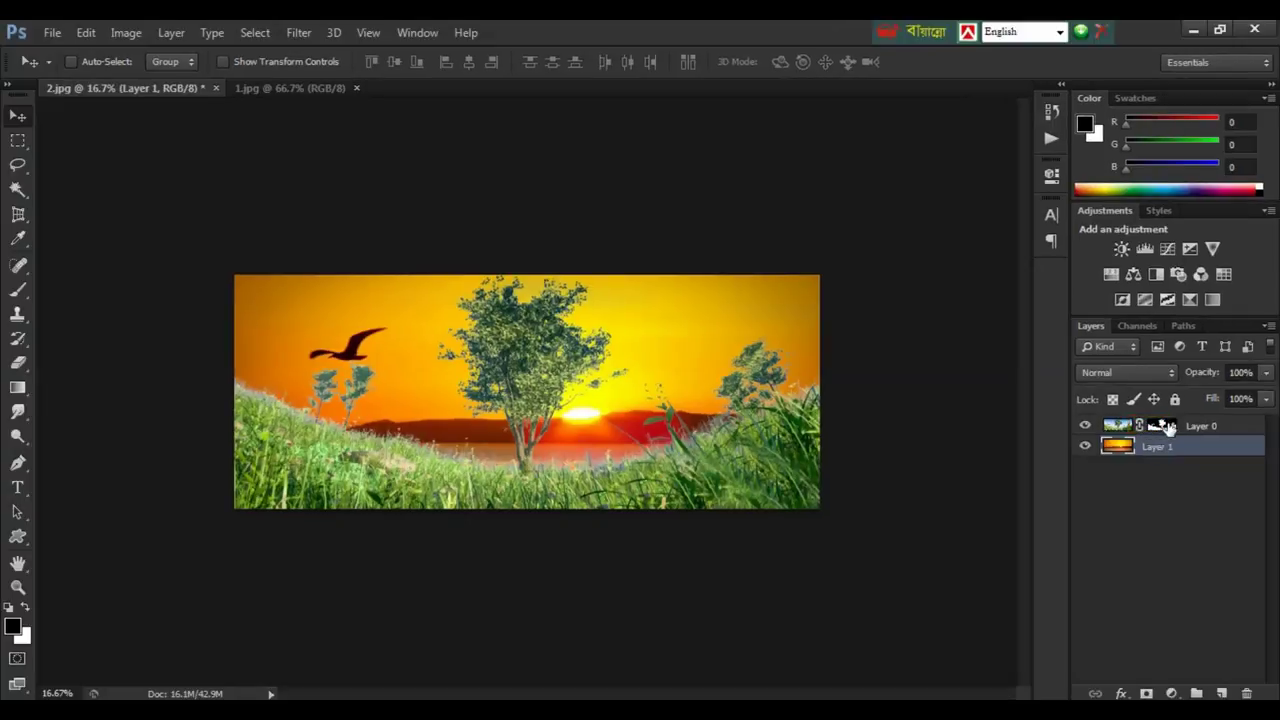
{"action": "left_click", "coordinate": [1186, 428]}
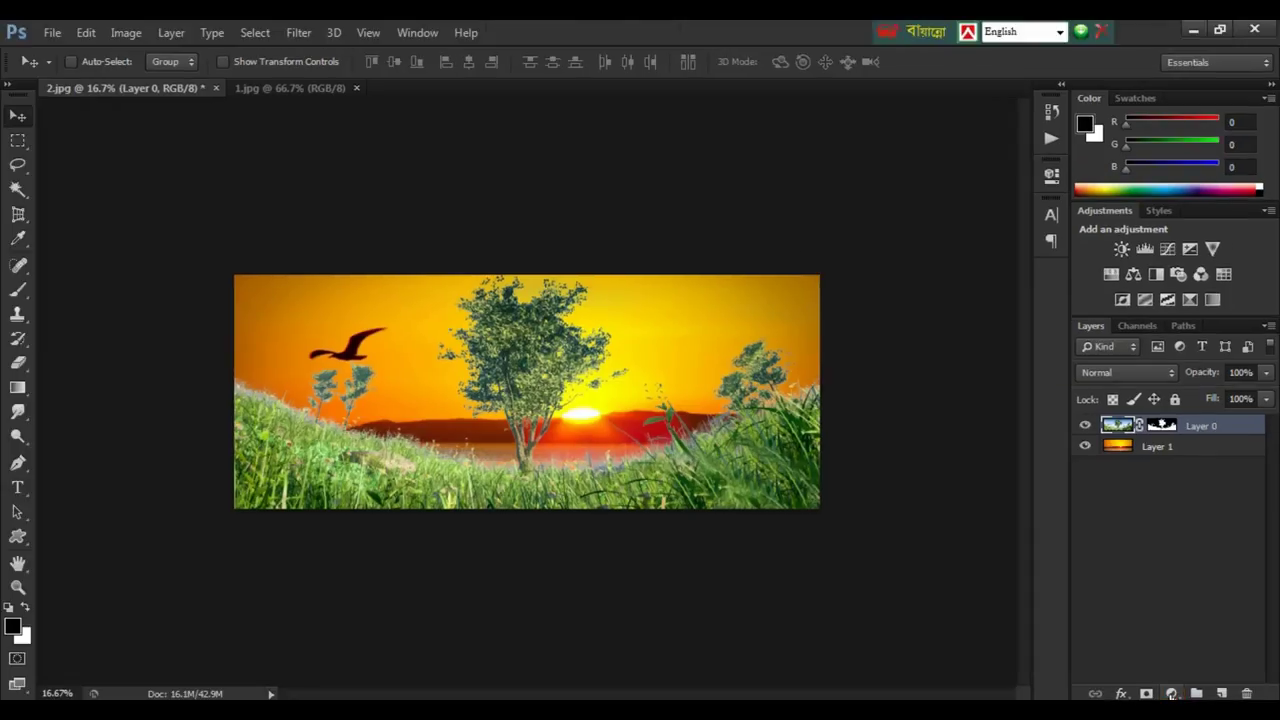
{"action": "left_click", "coordinate": [1172, 693]}
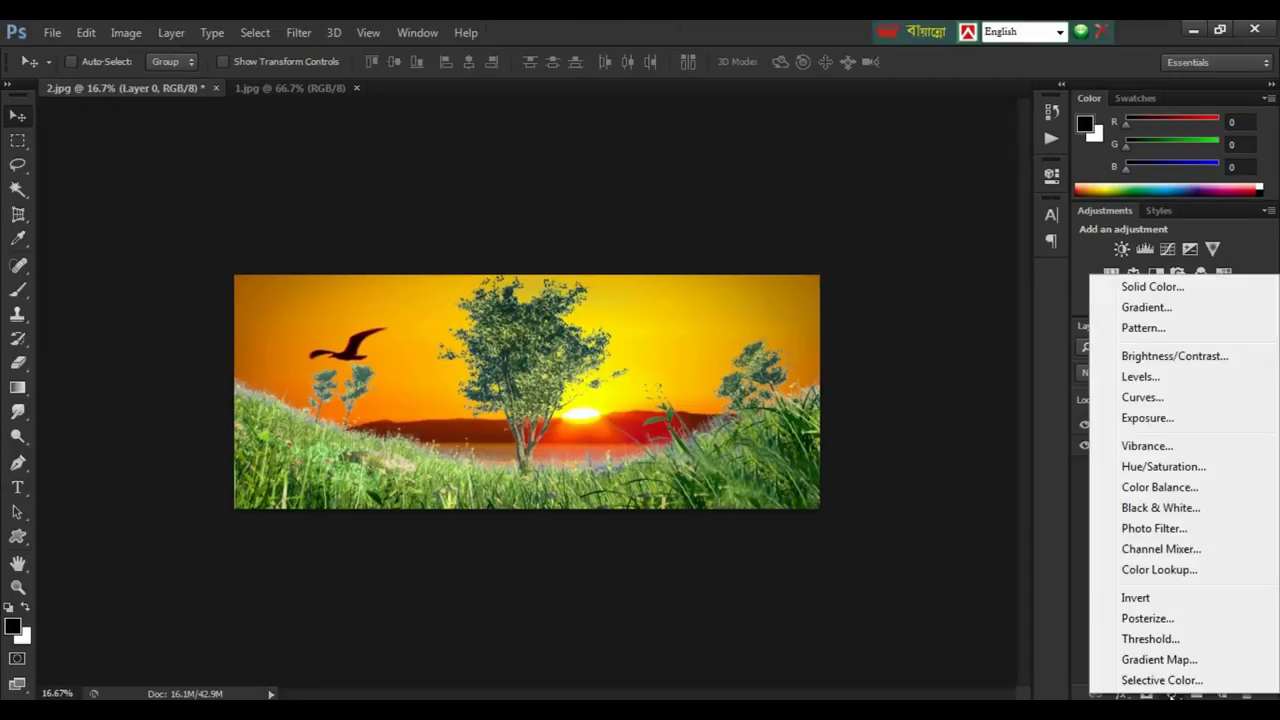
Step: Add a black Solid Color fill layer, Color Fill 1, above the trees
{"action": "left_click", "coordinate": [1150, 289]}
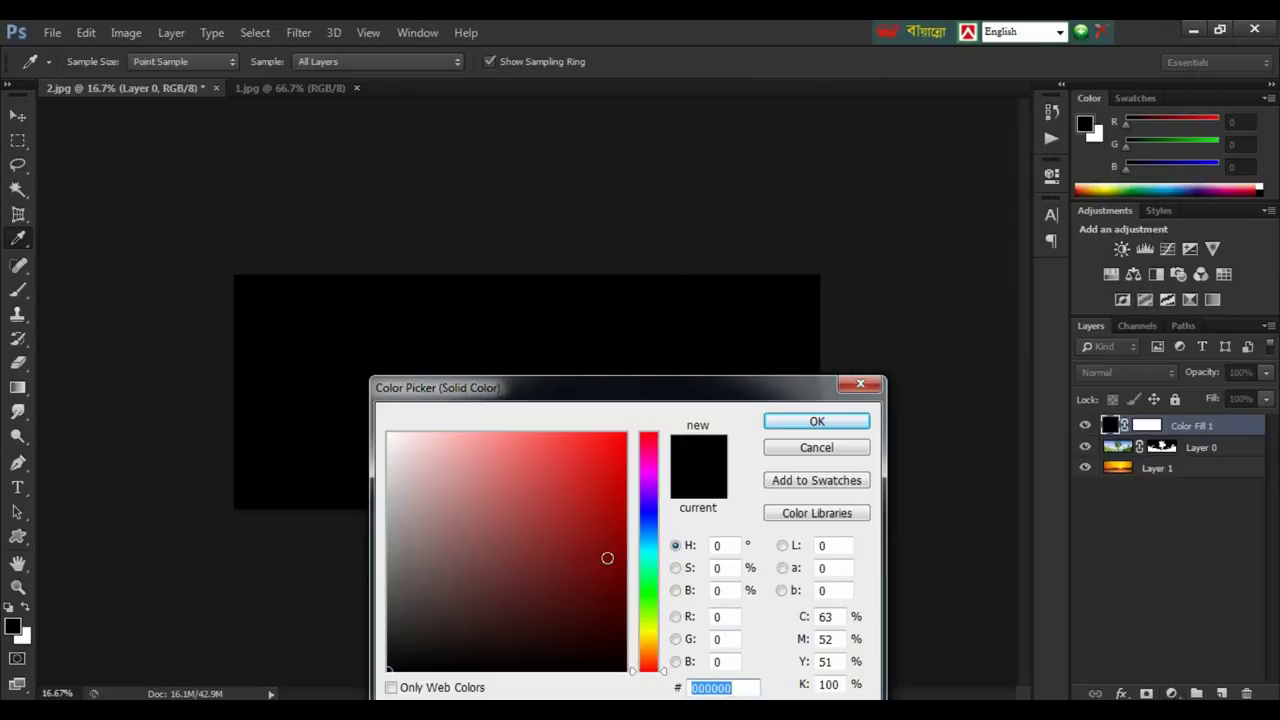
{"action": "left_click", "coordinate": [395, 671]}
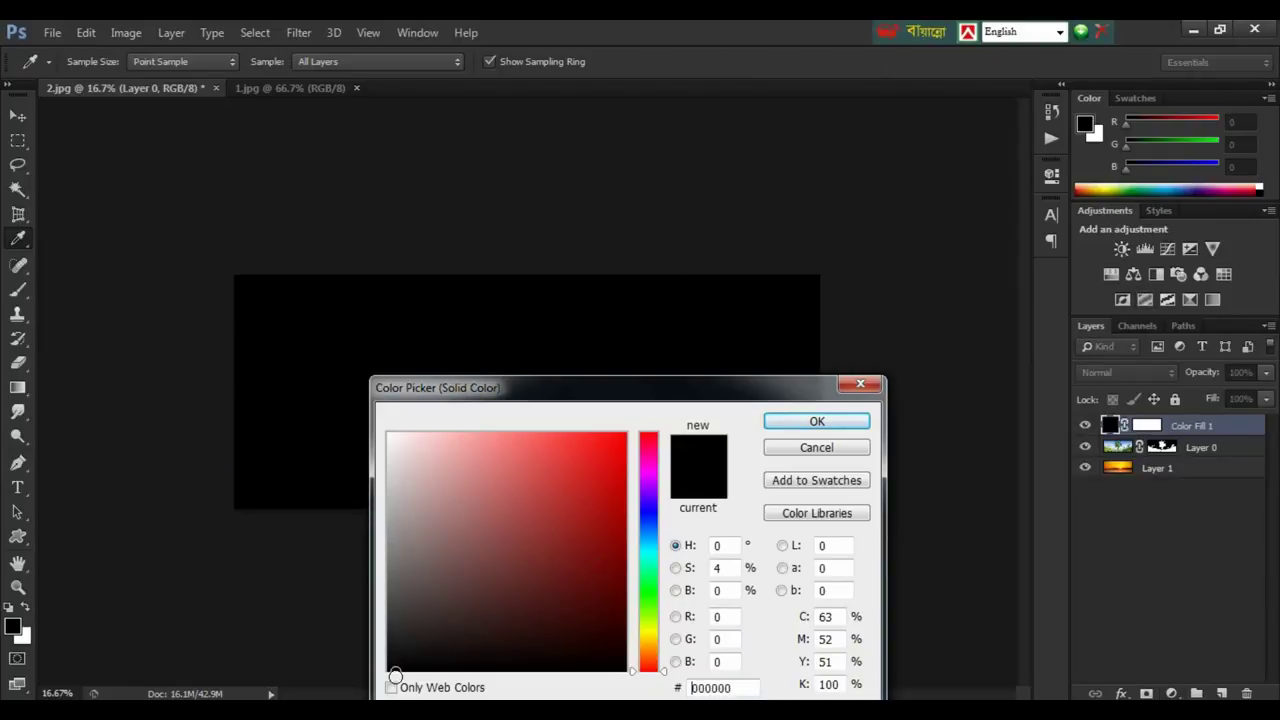
{"action": "left_click", "coordinate": [817, 422]}
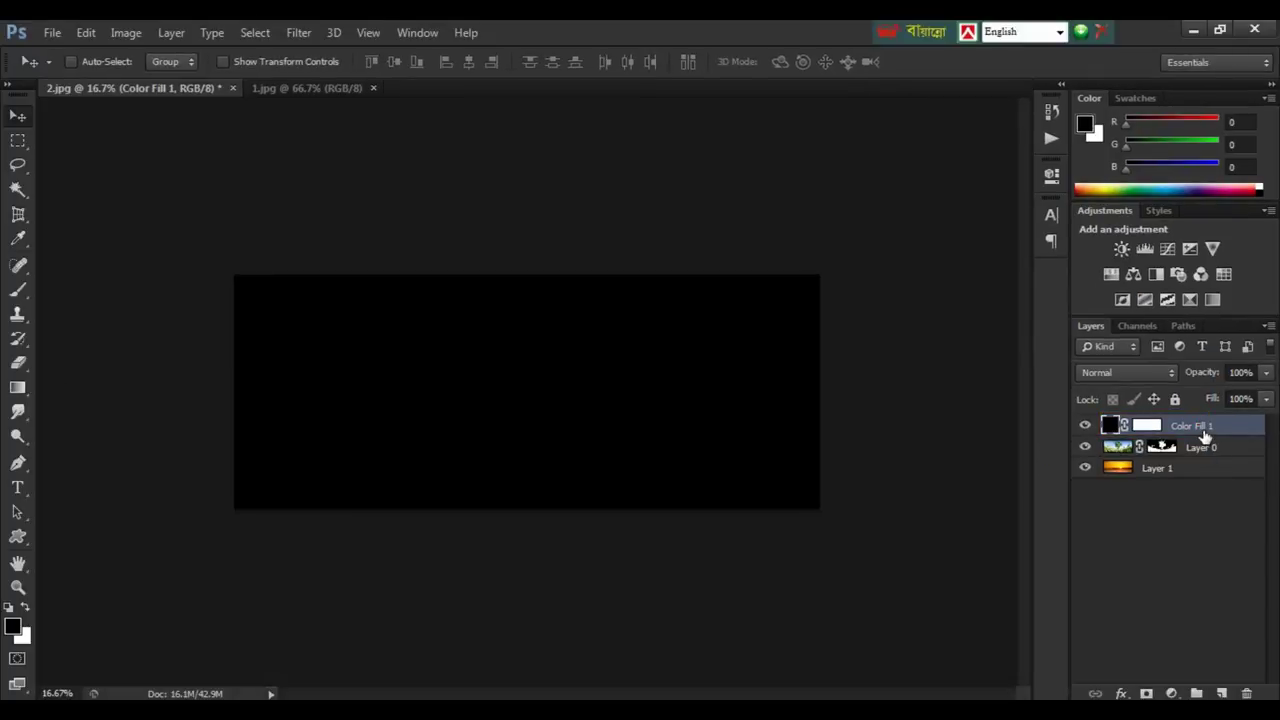
Step: Clip Color Fill 1 to Layer 0 as a clipping mask, then zoom in to 25%
{"action": "right_click", "coordinate": [1205, 437]}
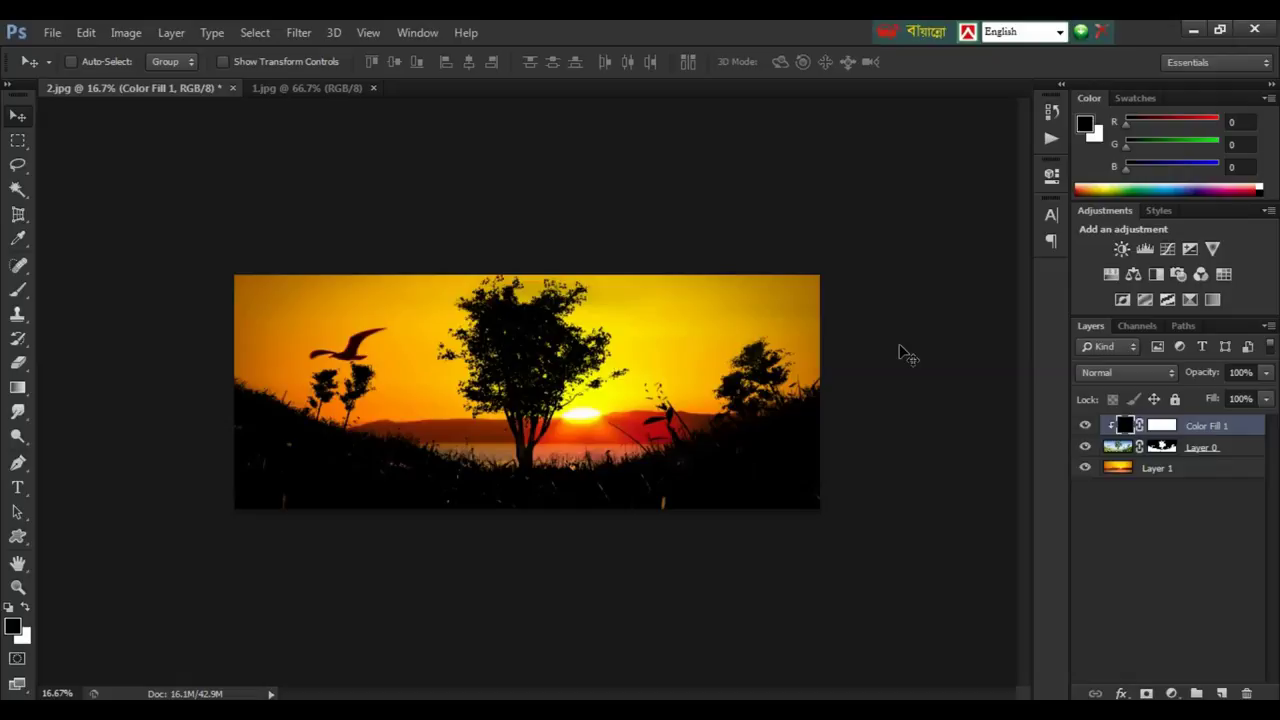
{"action": "key", "text": "ctrl+plus"}
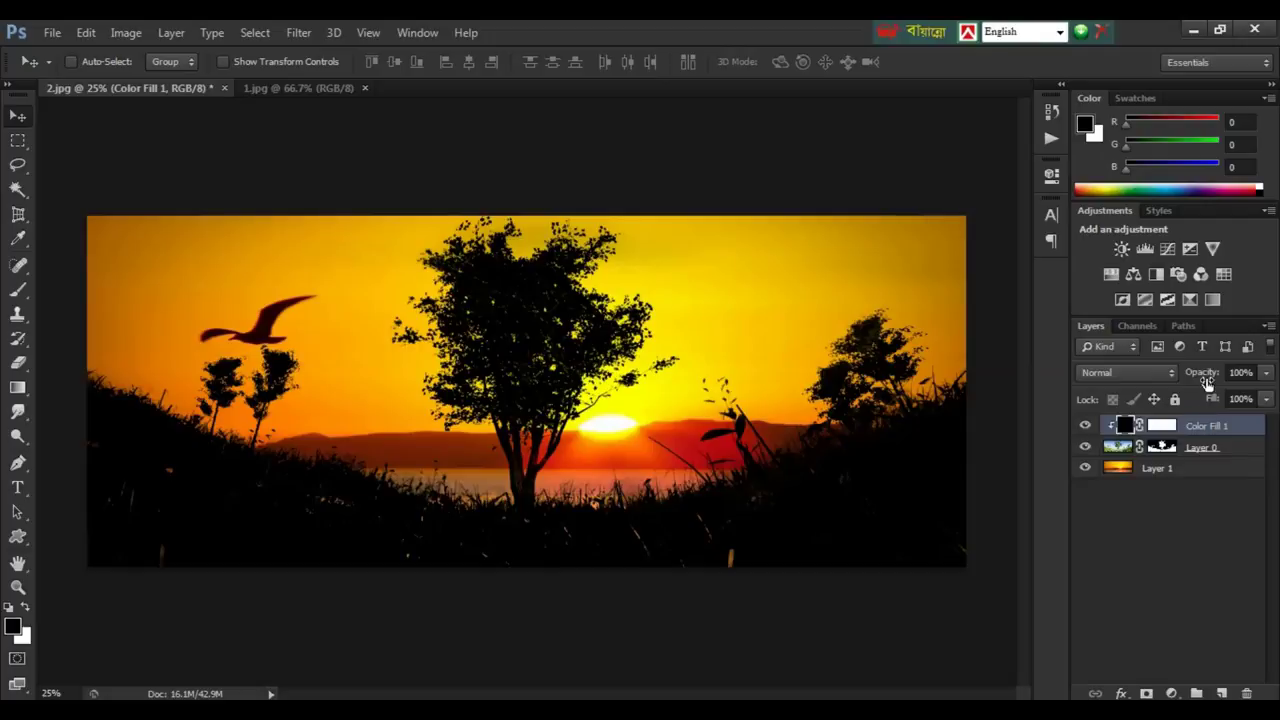
Step: Reduce Color Fill 1's opacity to 86%
{"action": "left_click_drag", "start_coordinate": [1210, 376], "coordinate": [1196, 381]}
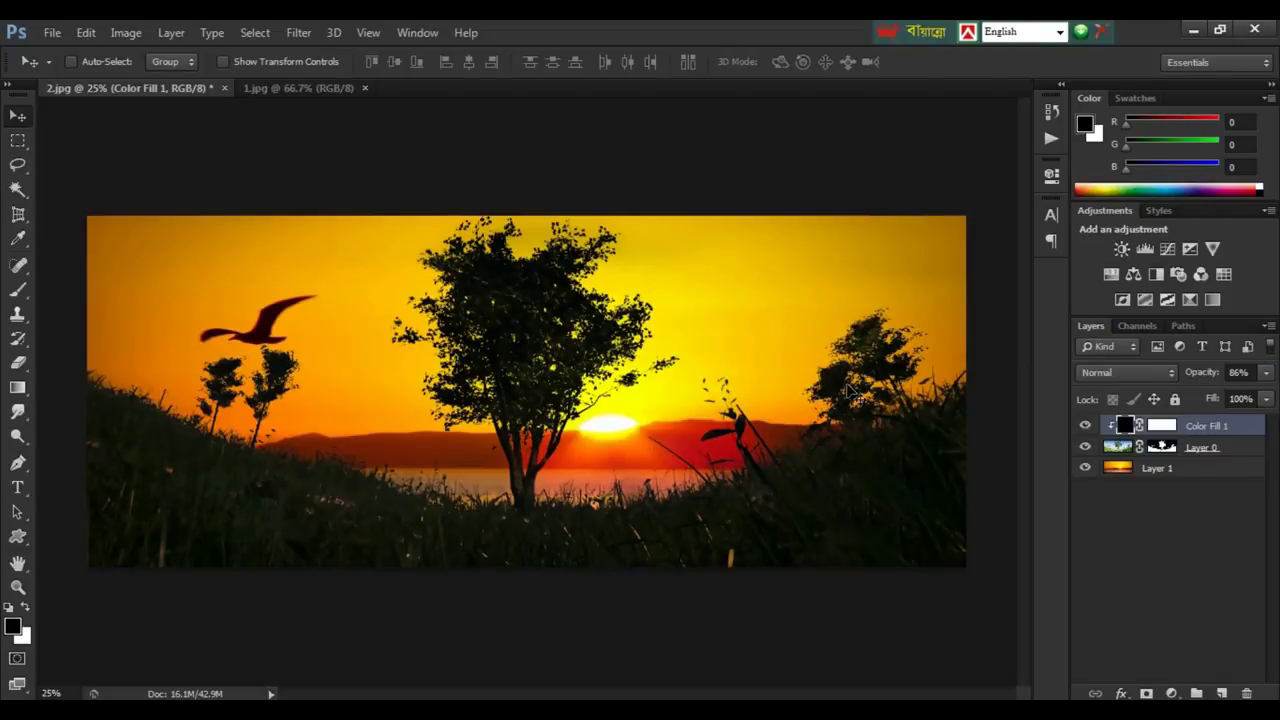